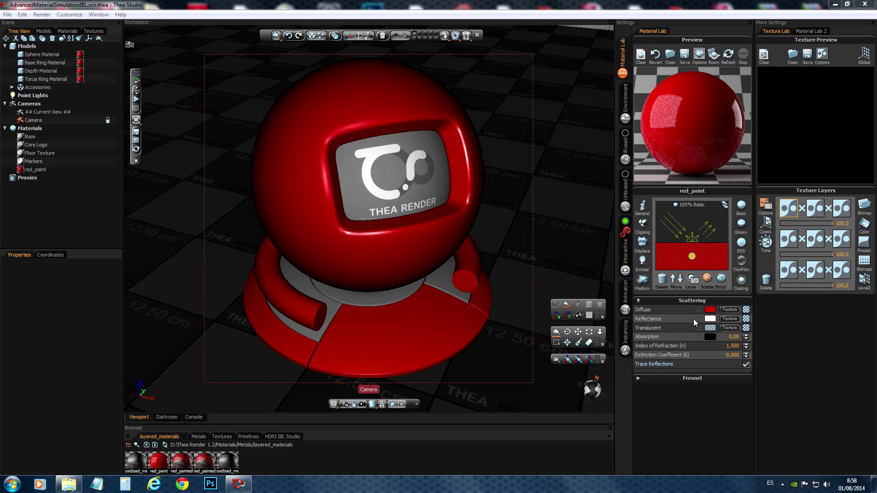
# Display red_paint's diffuse colour as RGB sliders reading Red 188, Green 15, Blue 15
pyautogui.click(710, 309)
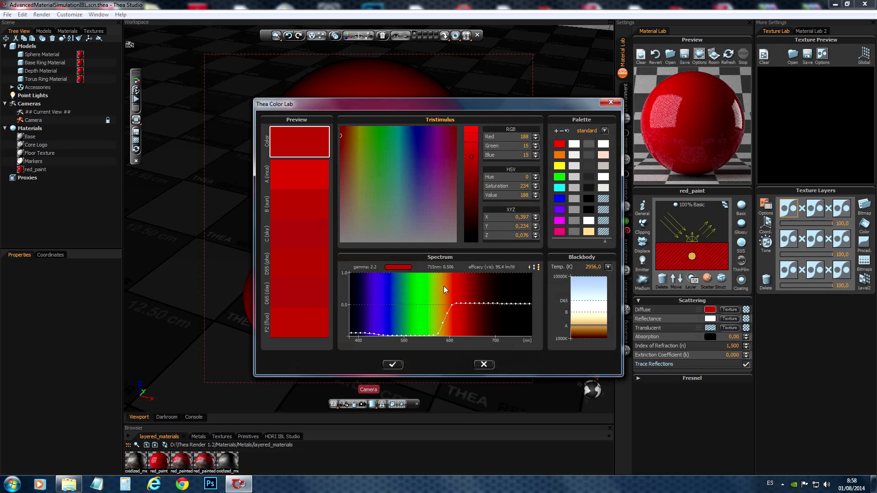
pyautogui.click(484, 365)
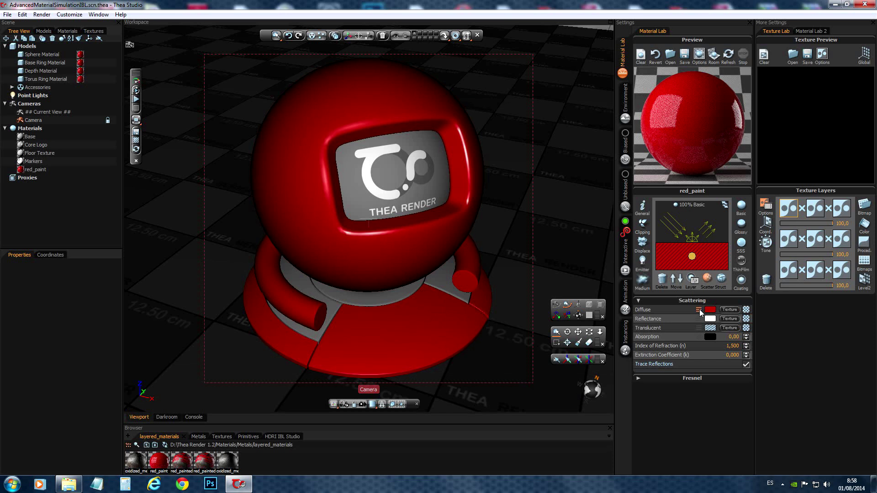
pyautogui.click(698, 310)
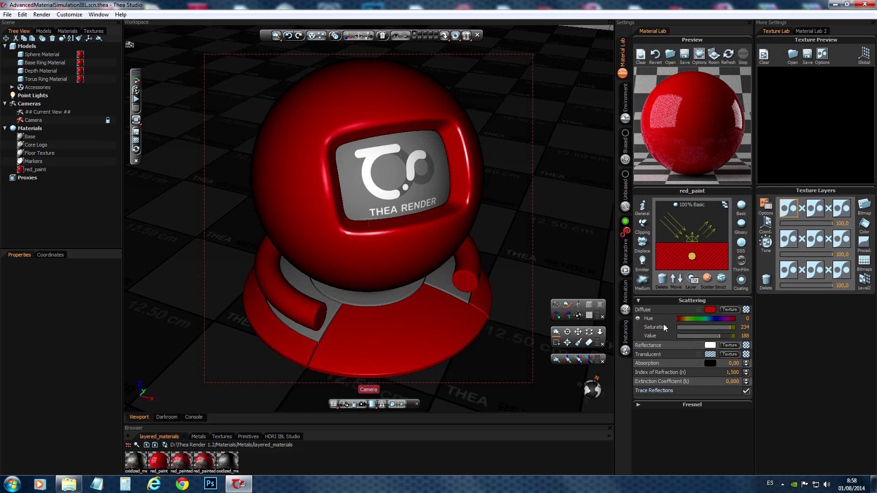
pyautogui.click(638, 318)
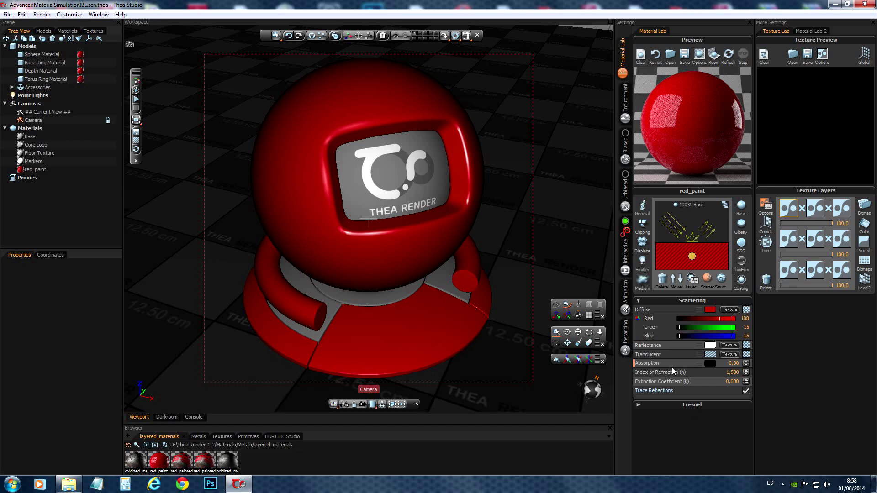
pyautogui.click(639, 319)
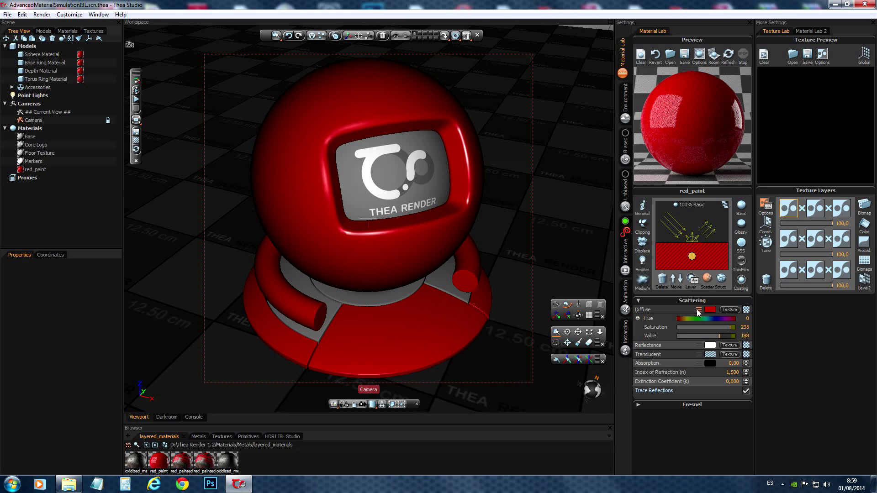
pyautogui.click(721, 278)
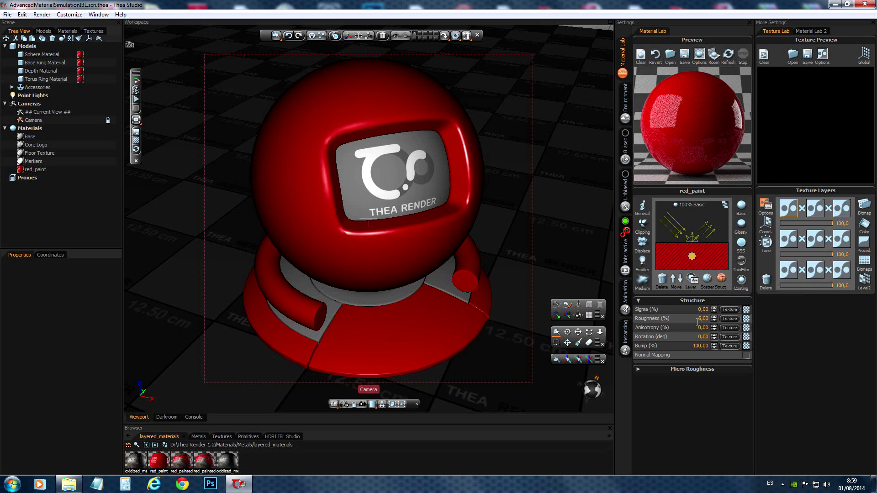
pyautogui.click(708, 278)
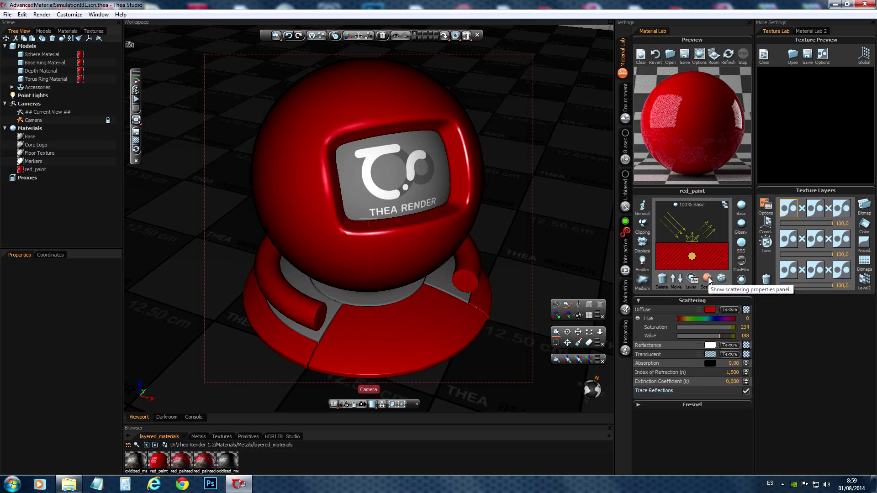
pyautogui.click(639, 318)
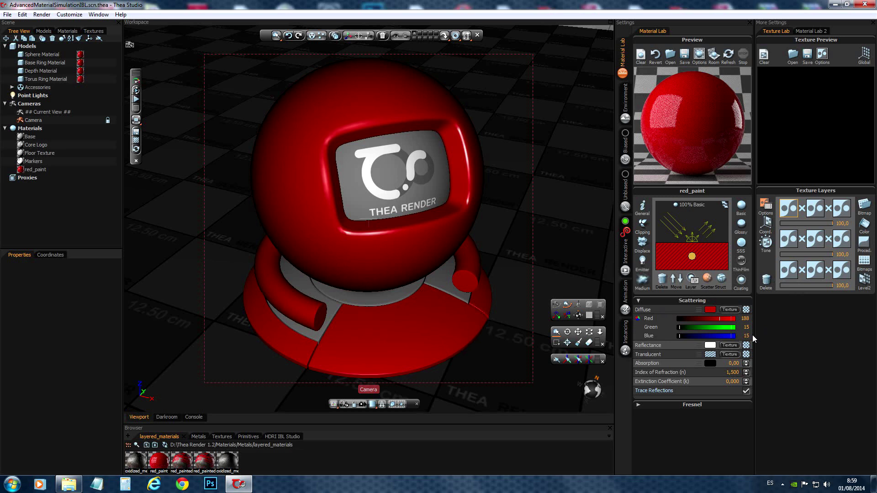
# Collapse the diffuse sliders and run an interactive render of the red-painted model, then stop it
pyautogui.click(699, 310)
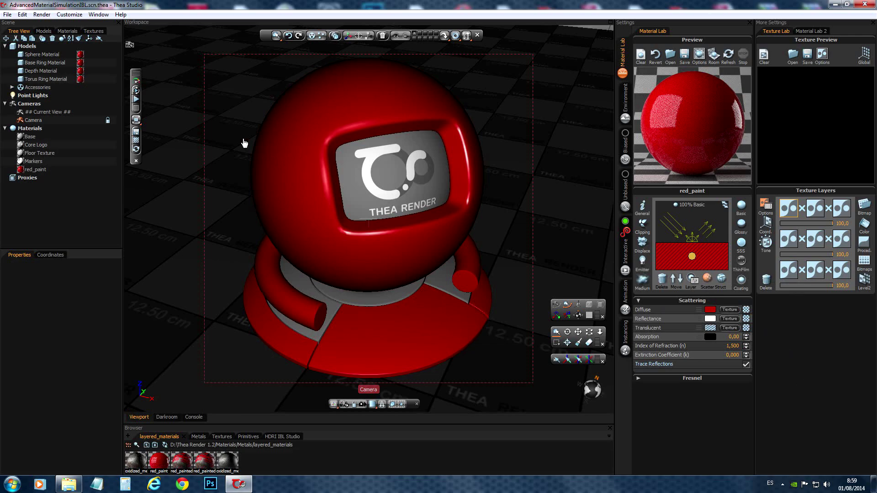
pyautogui.click(136, 91)
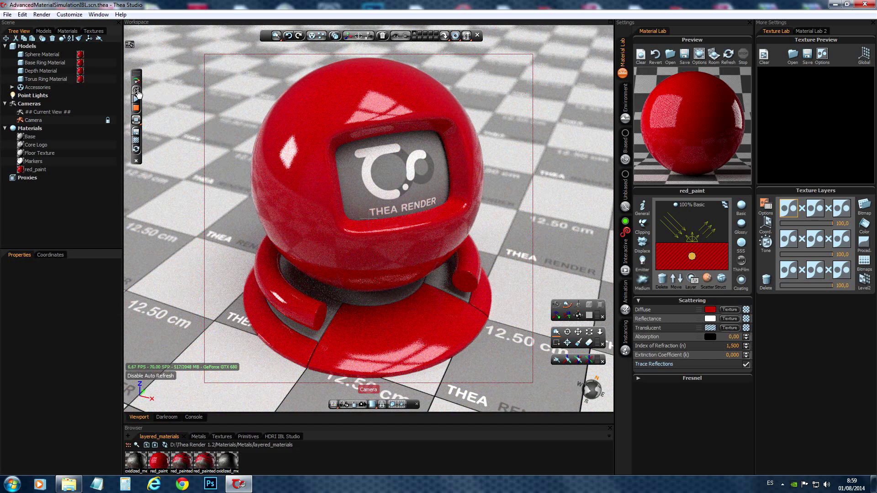
pyautogui.click(136, 110)
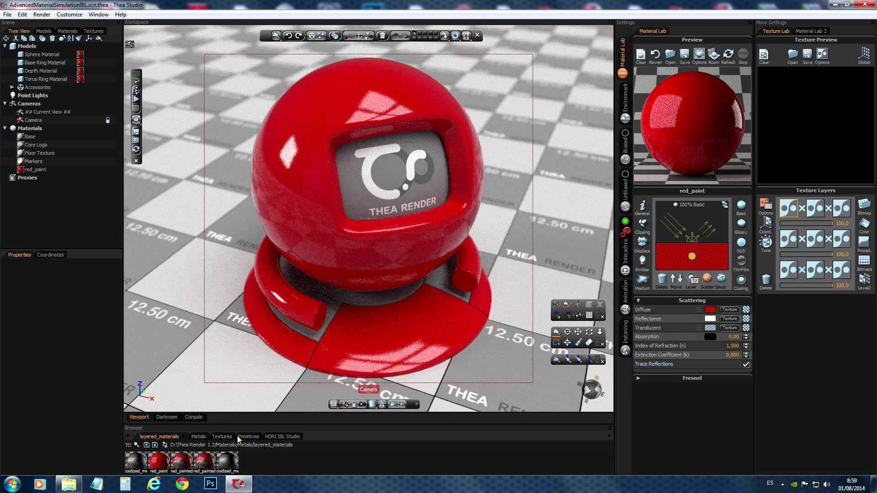
# Apply Stainless Steel from the Metals library to red_paint, giving IOR 0.121 and extinction 3.660
pyautogui.click(201, 437)
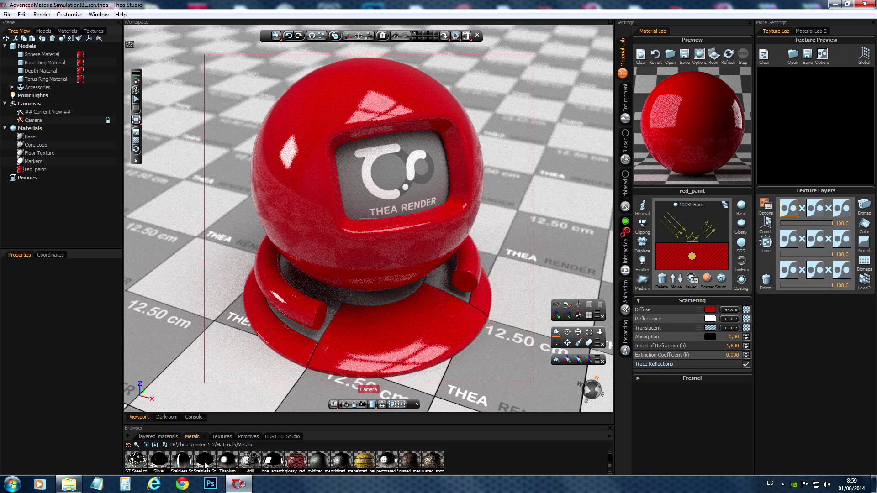
pyautogui.moveTo(205, 466); pyautogui.dragTo(707, 122)
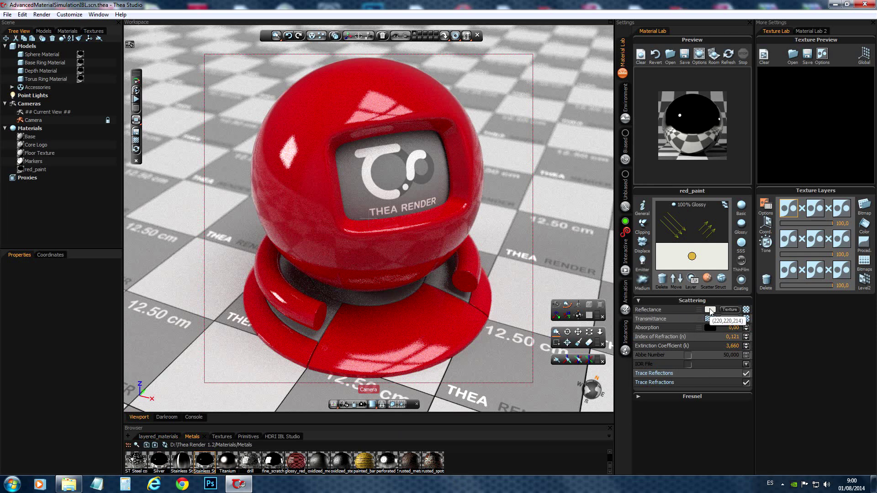
pyautogui.click(722, 279)
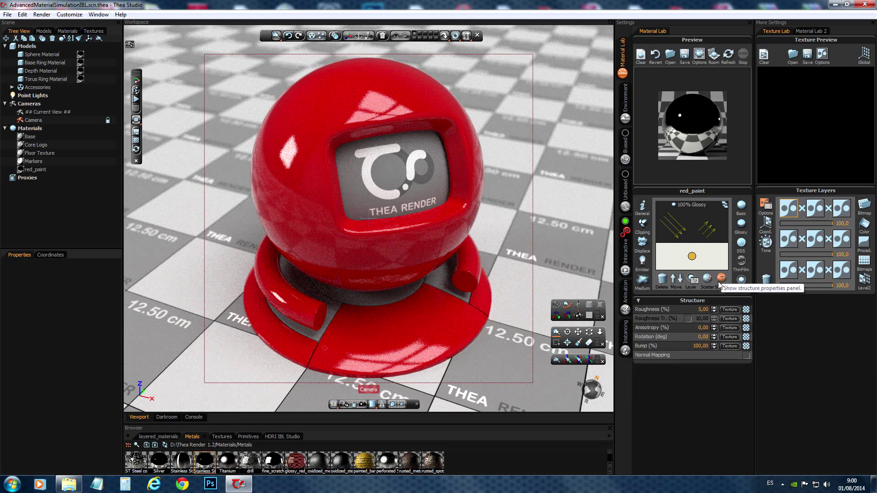
pyautogui.click(709, 278)
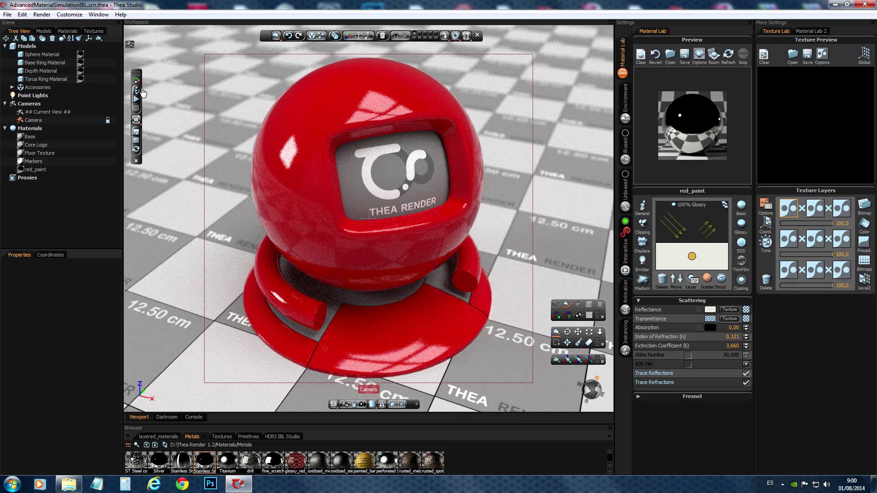
# Start the interactive render and lower the reflectance value to 162
pyautogui.click(138, 93)
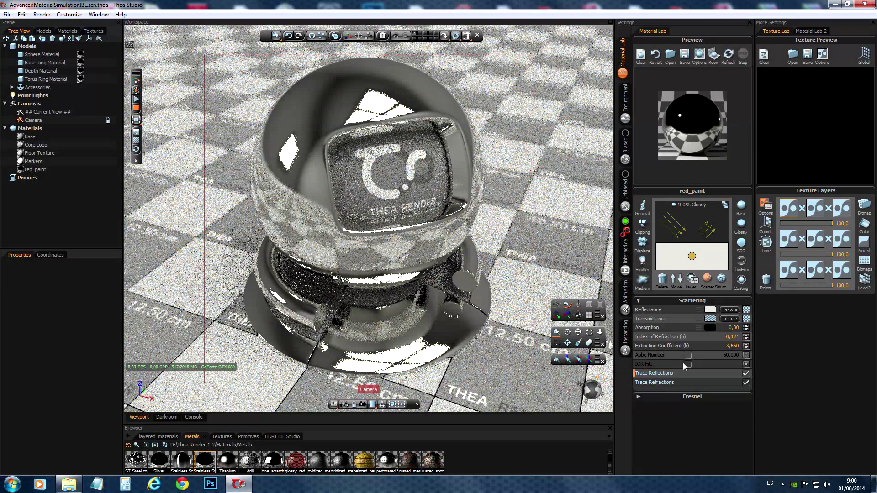
pyautogui.click(699, 310)
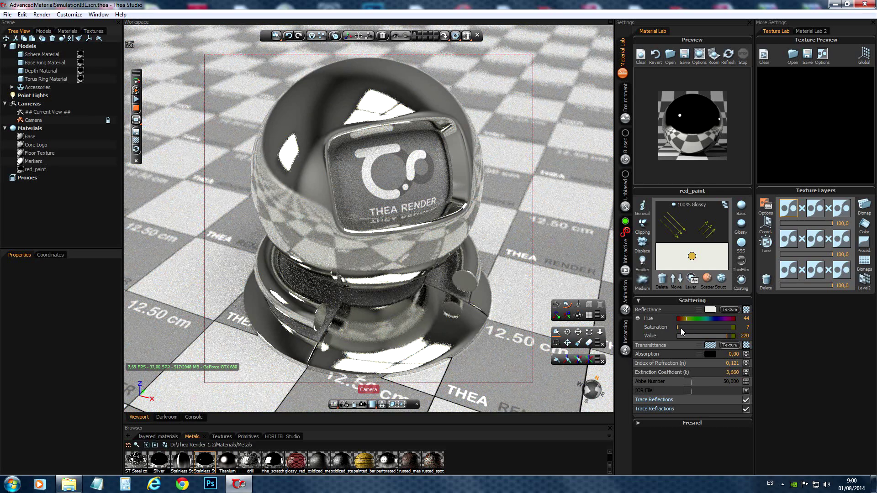
pyautogui.moveTo(725, 337); pyautogui.dragTo(715, 337)
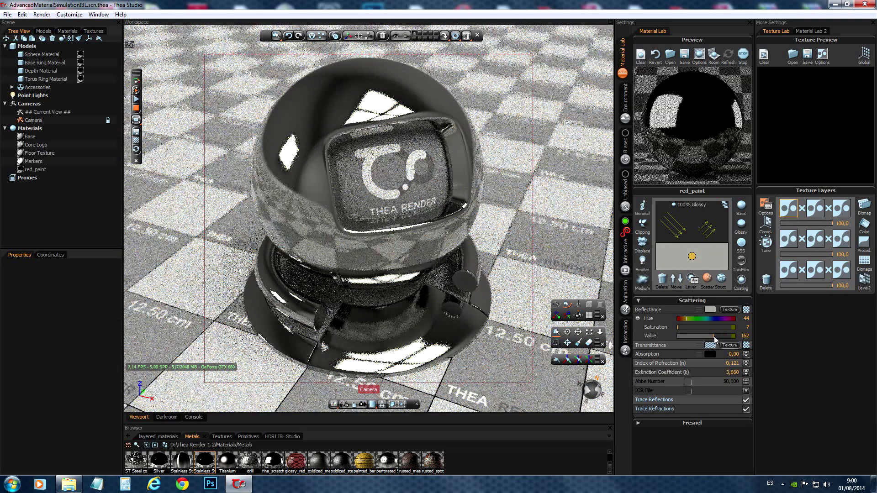
# Set the material's roughness to 25% in the Structure settings
pyautogui.click(721, 278)
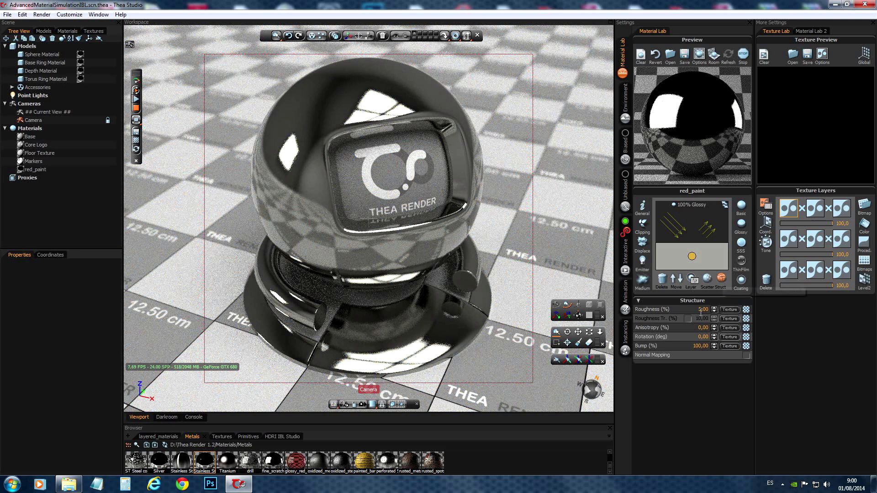
pyautogui.click(701, 311)
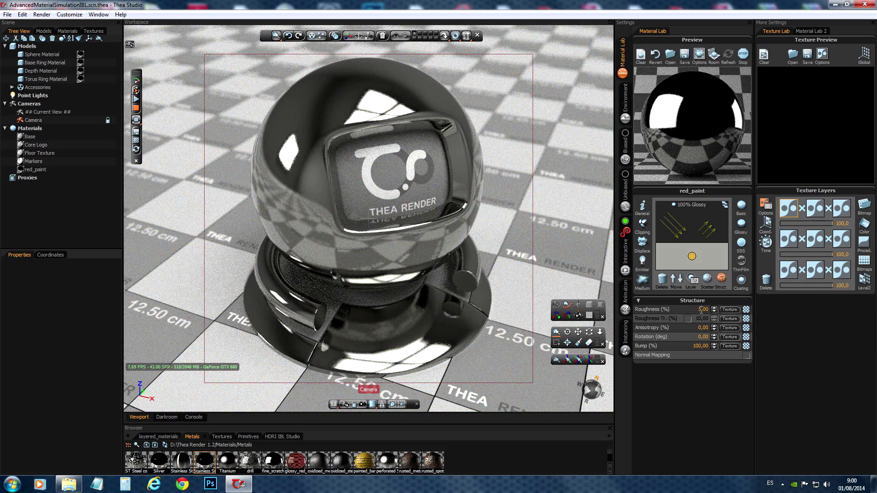
pyautogui.write('30')
pyautogui.press('Return')
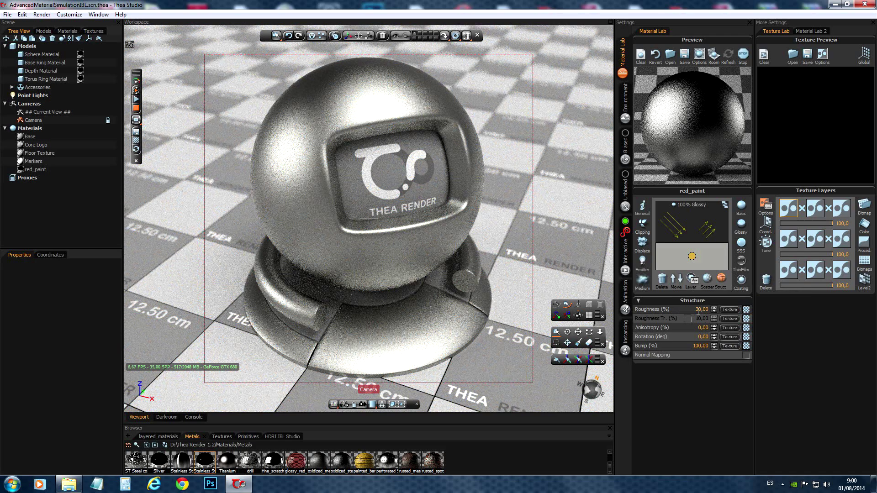
pyautogui.doubleClick(698, 309)
pyautogui.write('25')
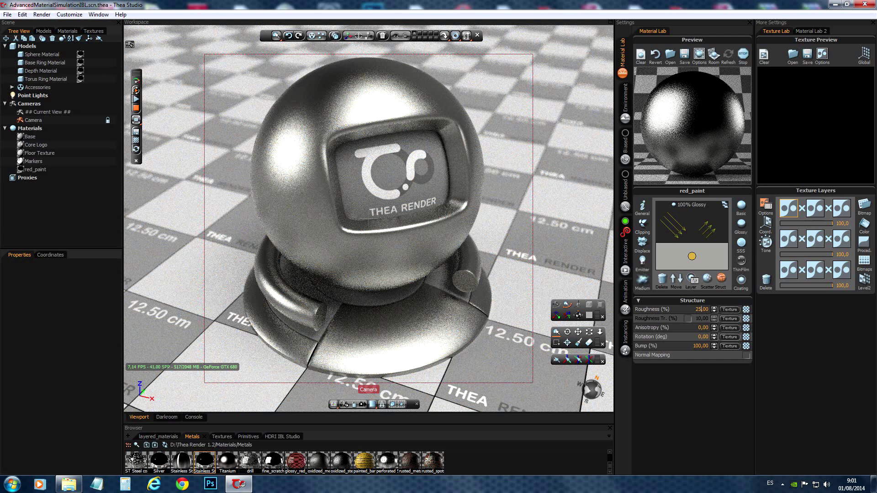
# Readjust the reflectance value in Scattering so it settles at 144
pyautogui.click(708, 278)
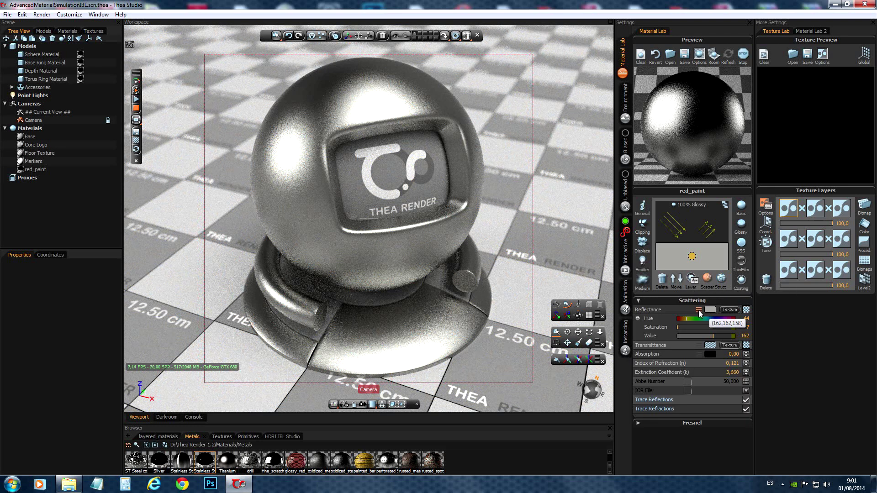
pyautogui.moveTo(712, 339); pyautogui.dragTo(707, 339)
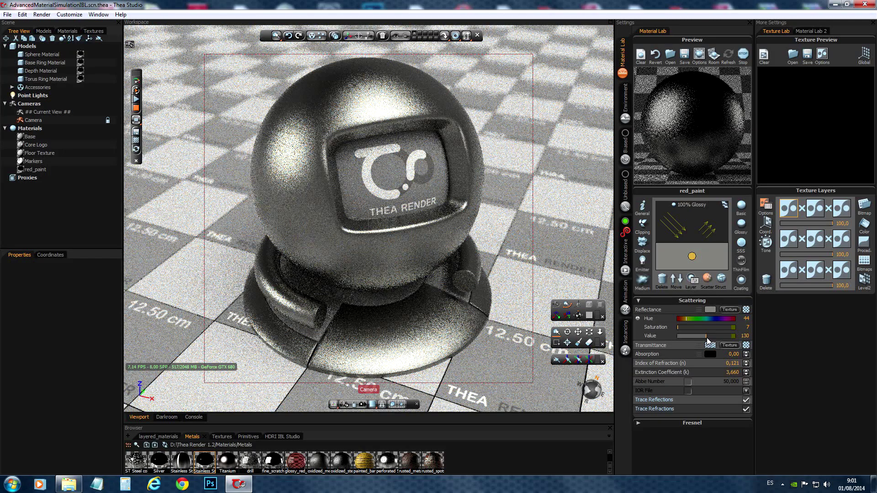
pyautogui.moveTo(706, 336); pyautogui.dragTo(709, 336)
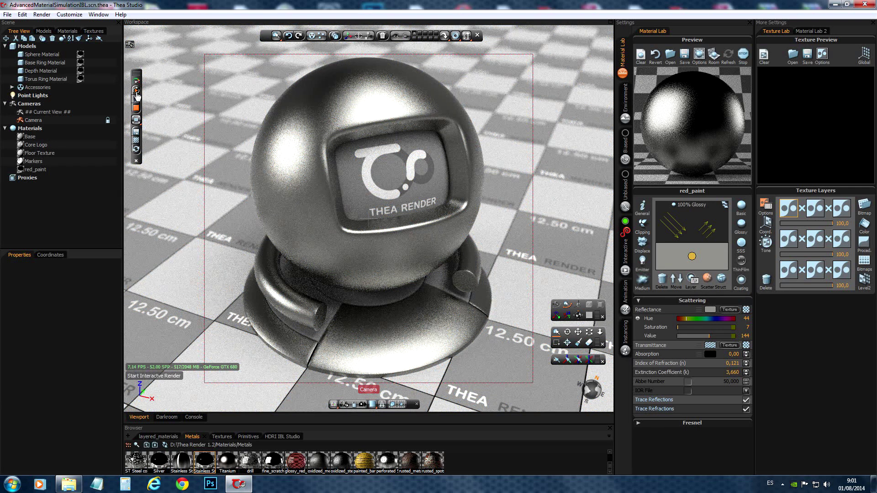
# Disable auto refresh and bring up red_paint's structure settings showing Roughness 25% and Bump 100%
pyautogui.click(137, 106)
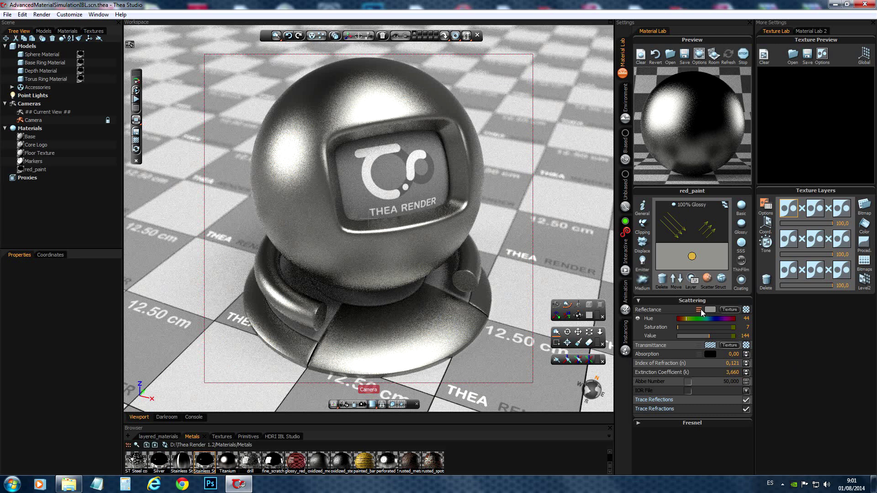
pyautogui.click(638, 318)
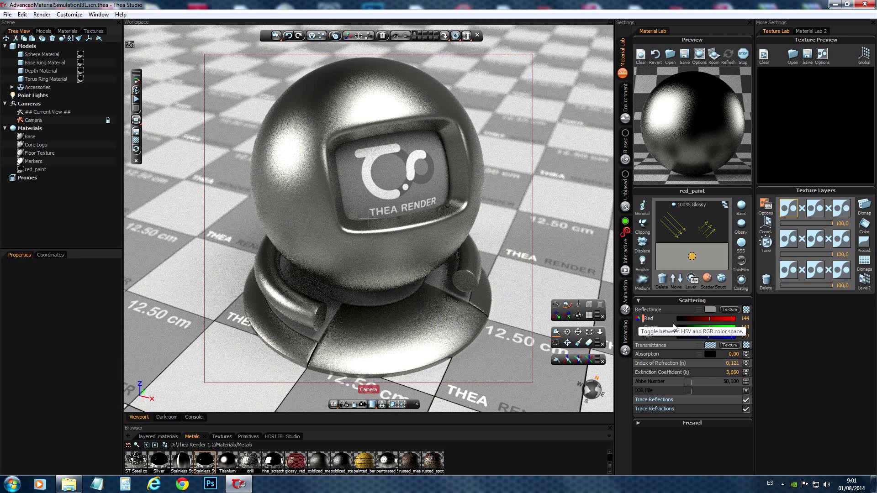
pyautogui.click(638, 320)
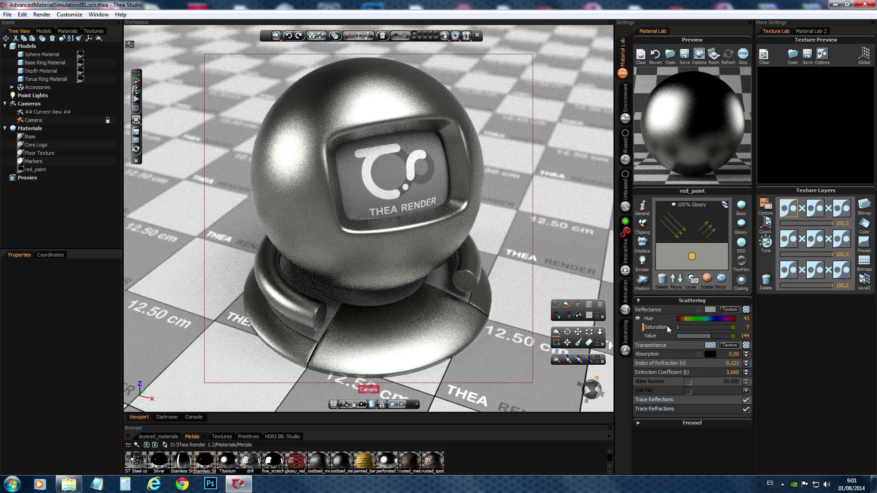
pyautogui.click(722, 278)
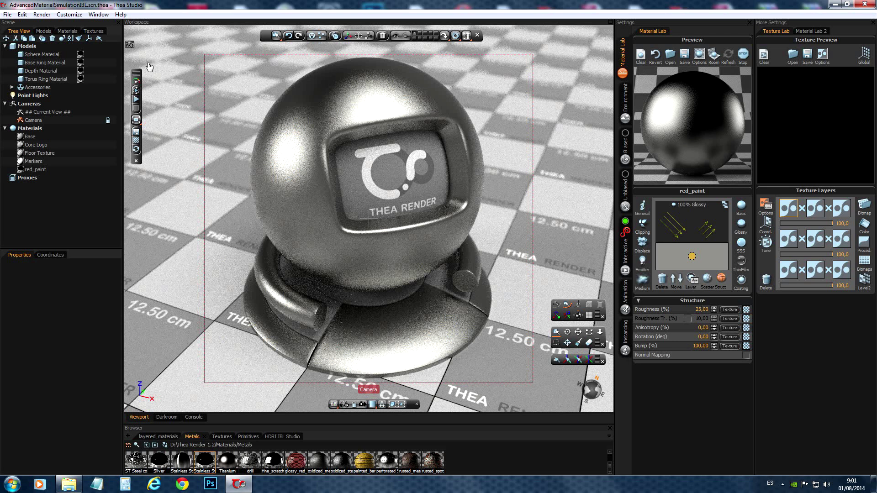
# Restart the live render and change red_paint's roughness to 40%
pyautogui.click(139, 94)
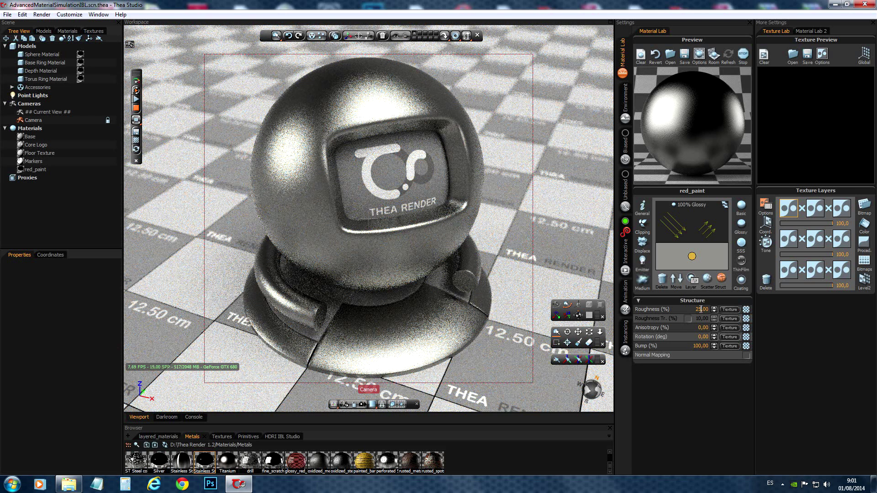
pyautogui.press('BackSpace')
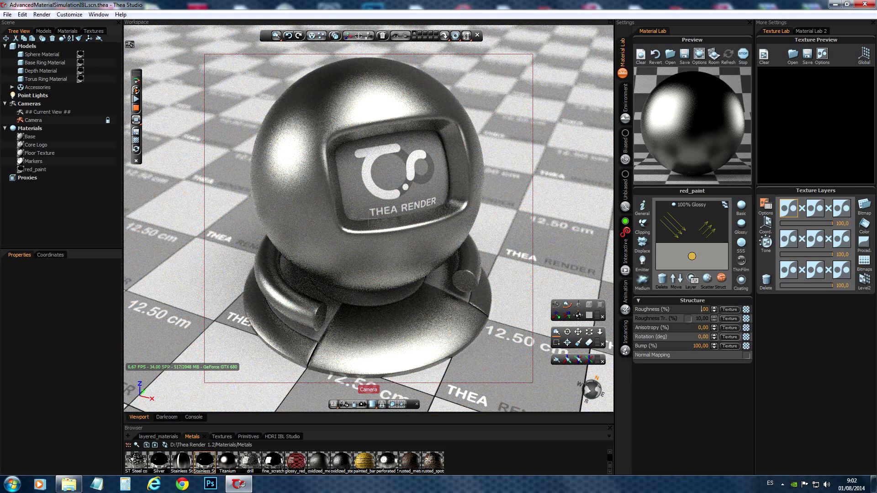
pyautogui.write('0')
pyautogui.press('Return')
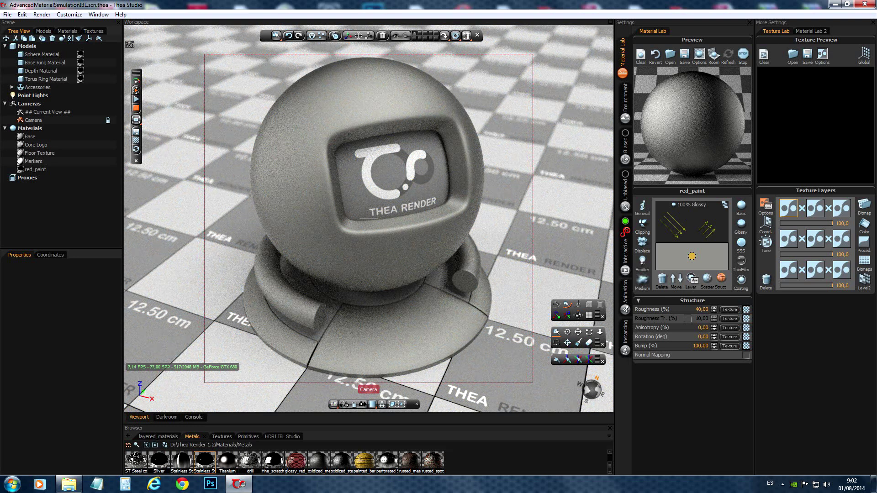
pyautogui.click(699, 310)
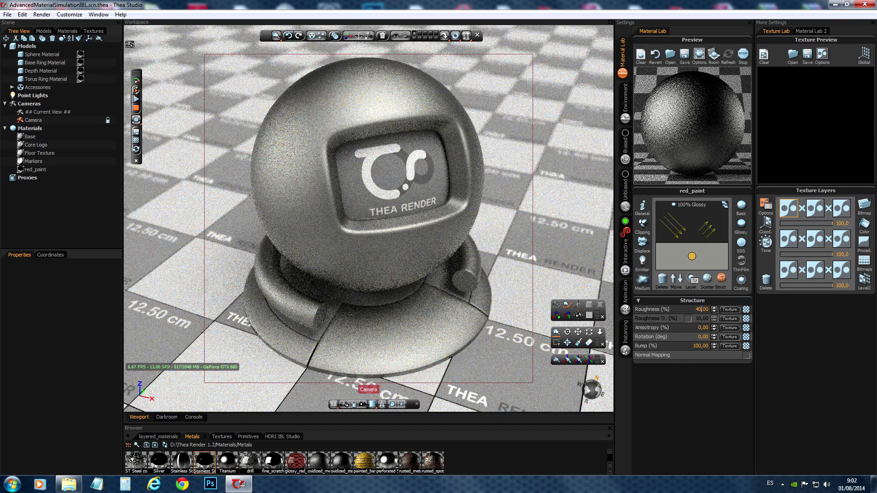
# Lower the reflectance value to 112 in Scattering, then stop the live render
pyautogui.click(707, 278)
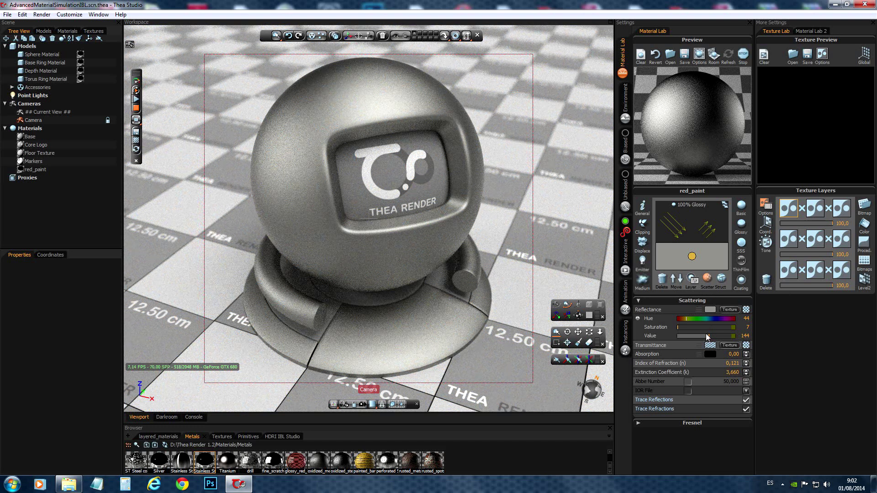
pyautogui.moveTo(709, 337); pyautogui.dragTo(702, 334)
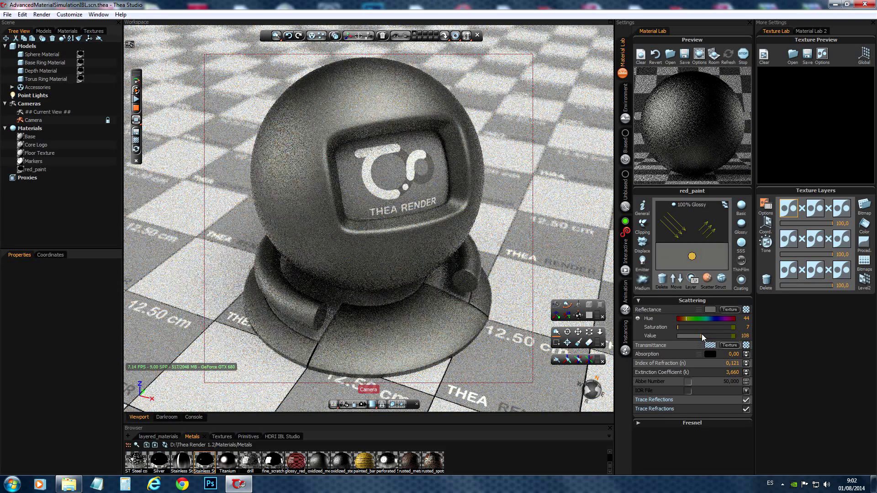
pyautogui.moveTo(702, 334); pyautogui.dragTo(703, 333)
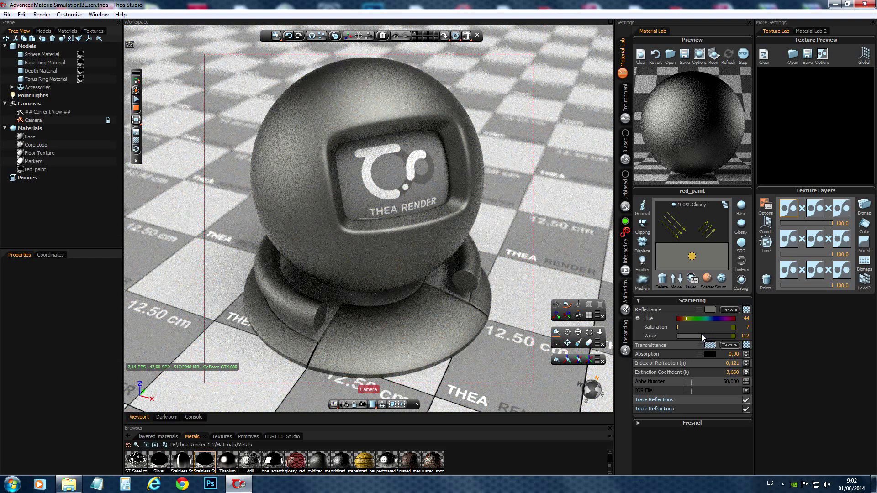
pyautogui.click(137, 110)
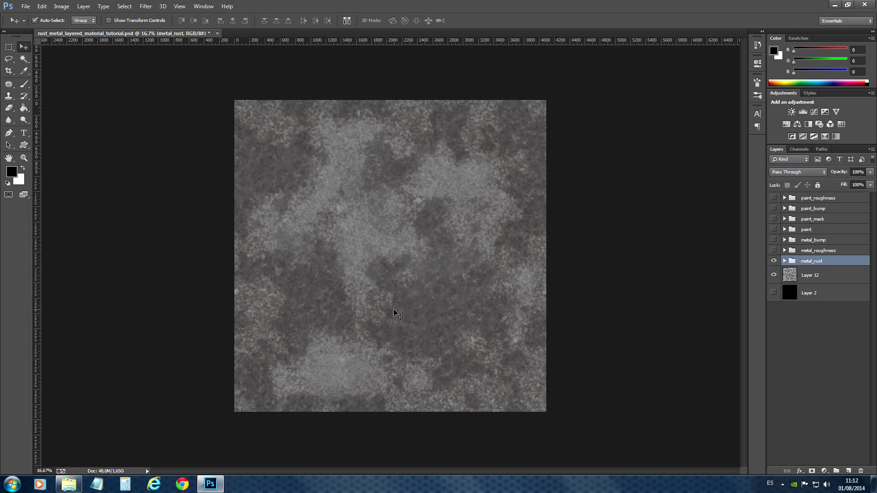
# Squeeze Layer 12's Levels output range into a lighter, low-contrast grey, then hide the layer
pyautogui.click(774, 261)
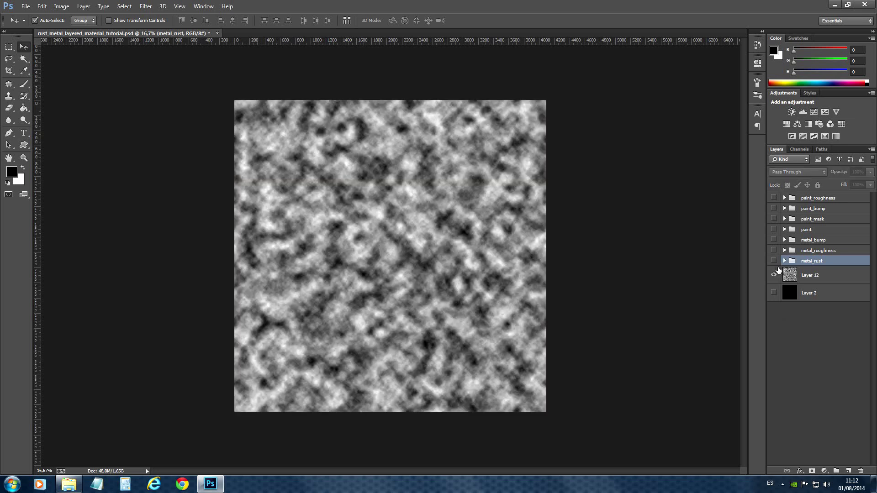
pyautogui.click(806, 277)
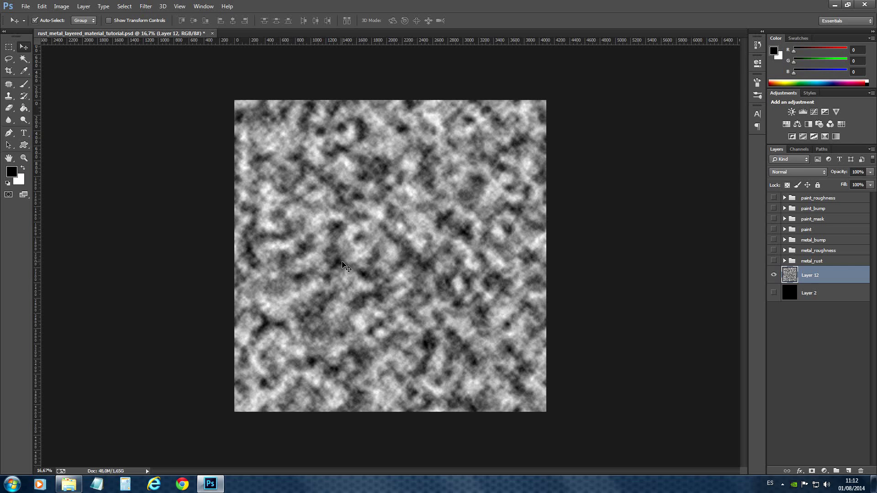
pyautogui.click(61, 7)
pyautogui.moveTo(69, 32)
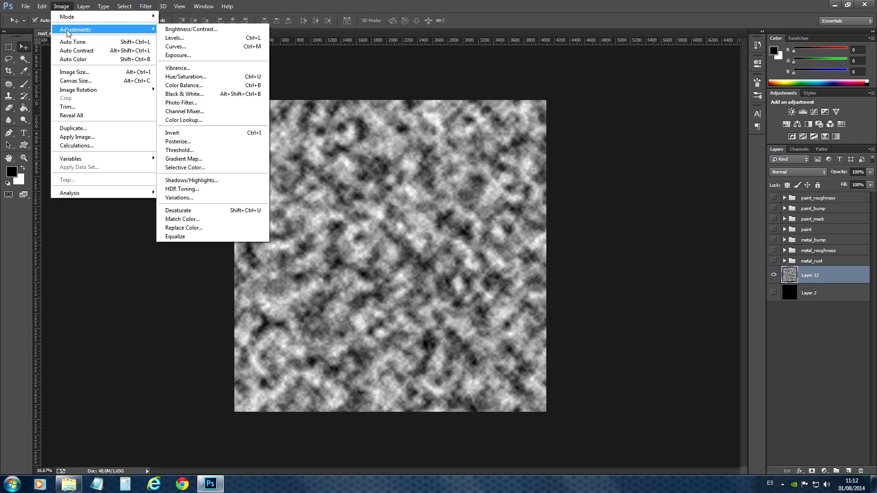
pyautogui.click(182, 39)
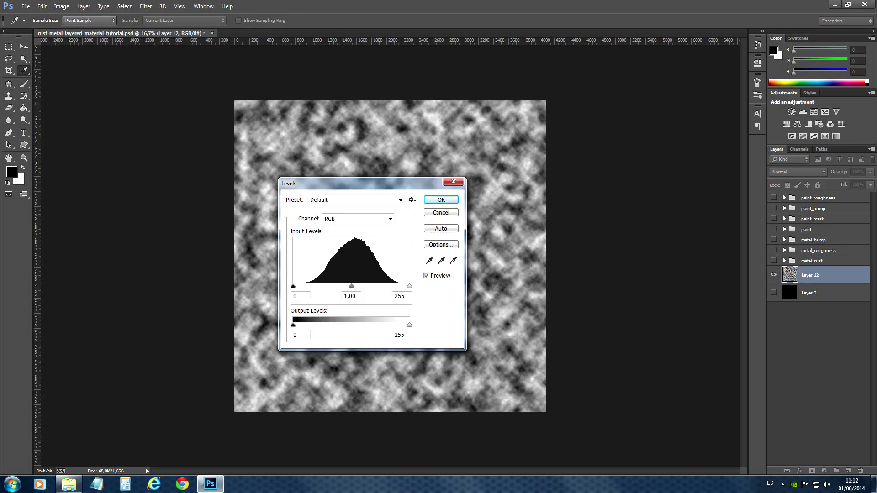
pyautogui.moveTo(409, 326); pyautogui.dragTo(378, 330)
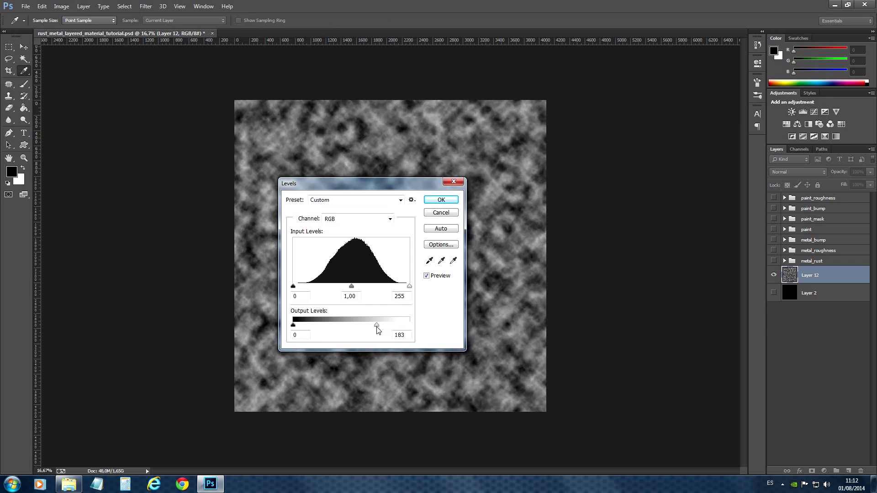
pyautogui.moveTo(377, 330); pyautogui.dragTo(376, 327)
pyautogui.moveTo(293, 326); pyautogui.dragTo(327, 326)
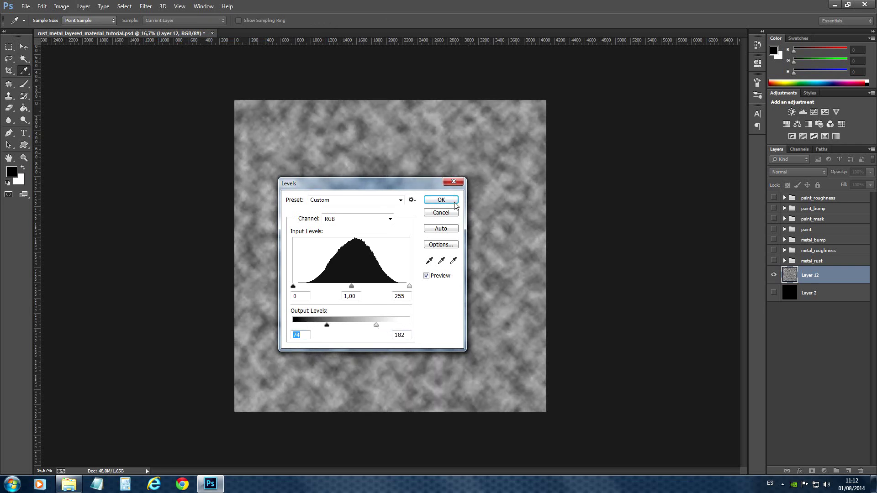
pyautogui.click(441, 200)
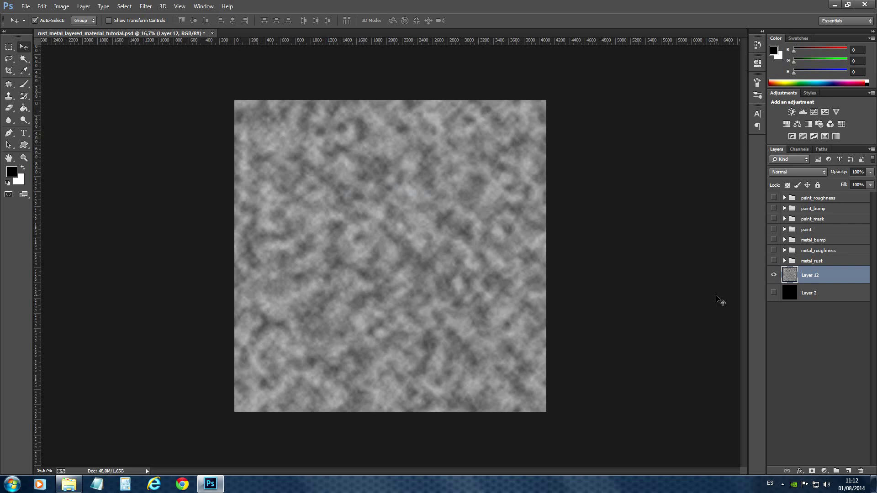
pyautogui.click(774, 275)
# Turn the metal_rust group's visibility back on
pyautogui.click(773, 261)
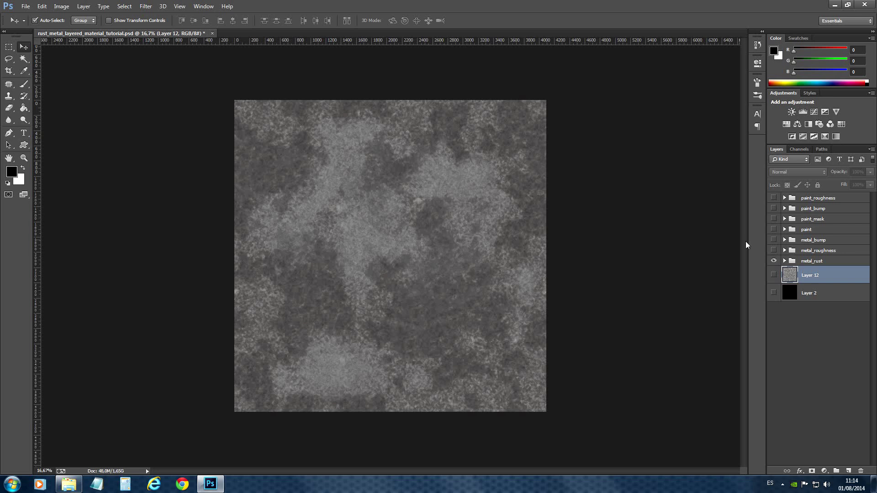
# Make the metal_roughness group visible
pyautogui.click(774, 251)
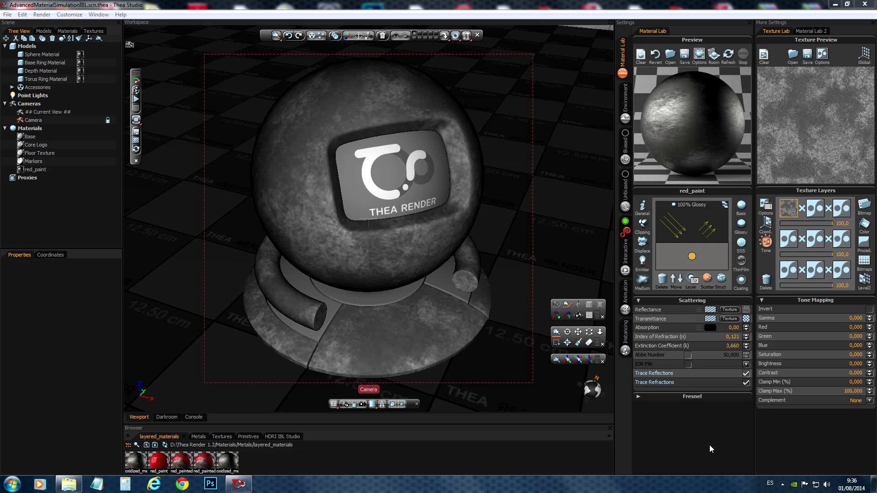
# Check Red_paint's Struct roughness of 100, start the live render, then switch off its auto refresh
pyautogui.click(722, 278)
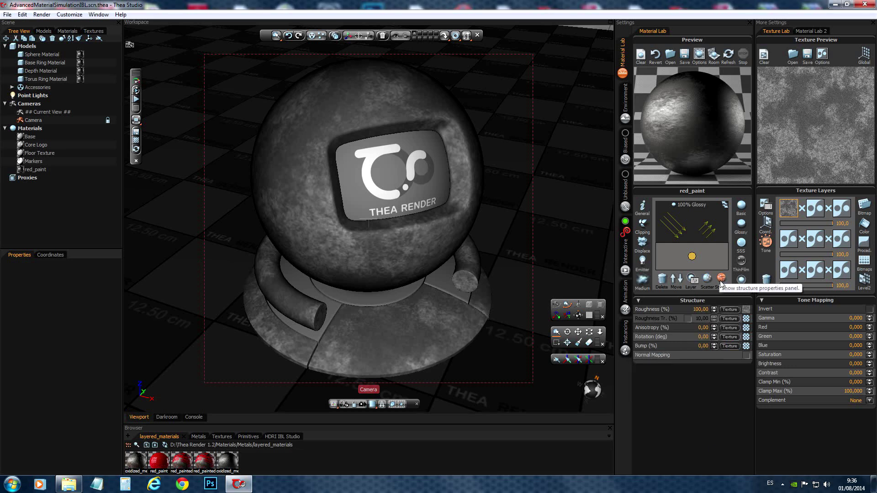
pyautogui.click(700, 310)
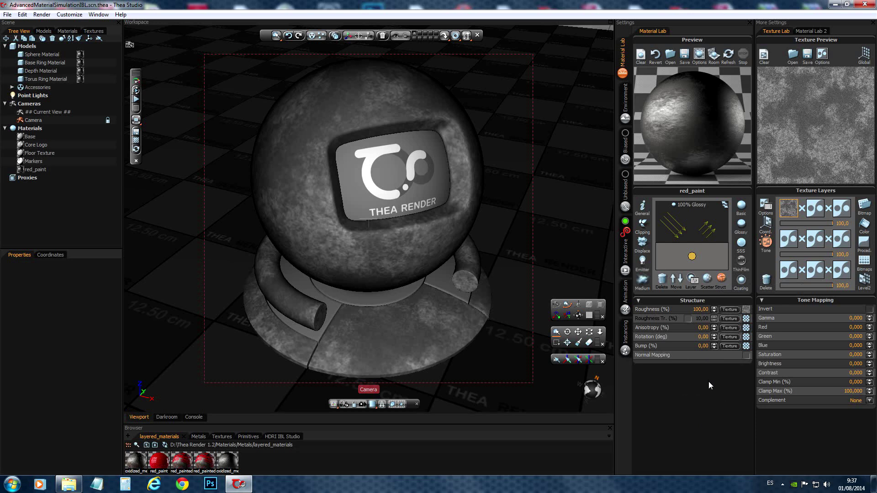
pyautogui.click(136, 99)
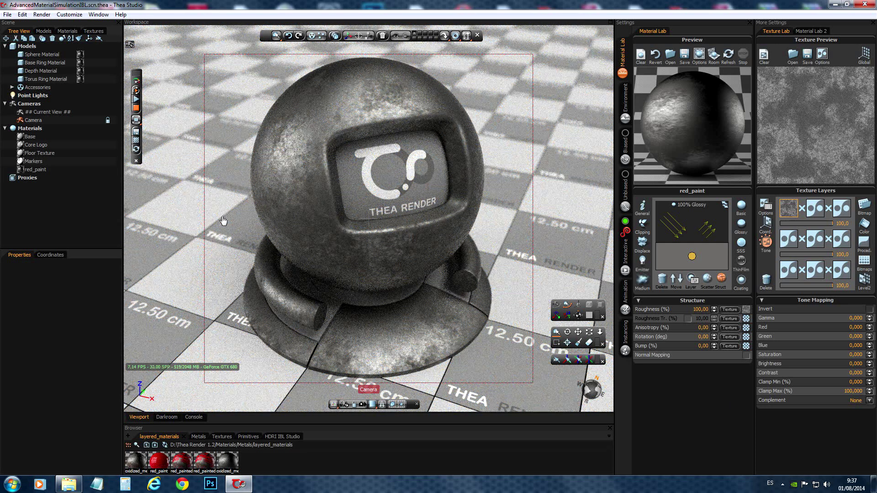
pyautogui.click(136, 91)
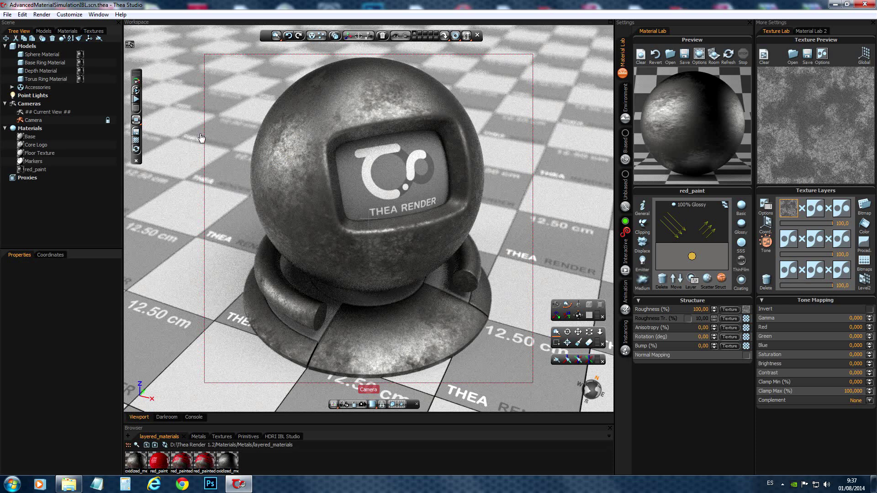
# Restart the interactive render, set Roughness to 80 driven by a texture map, then stop rendering
pyautogui.click(136, 99)
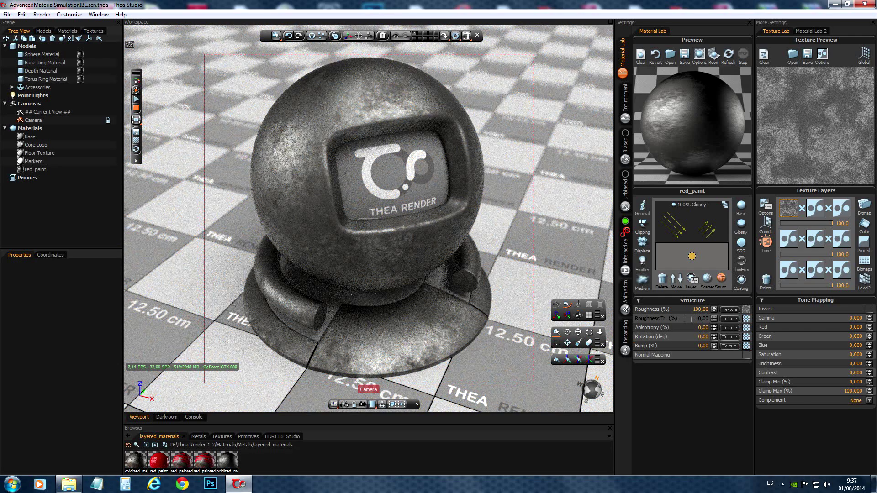
pyautogui.press('BackSpace')
pyautogui.write('8')
pyautogui.press('Return')
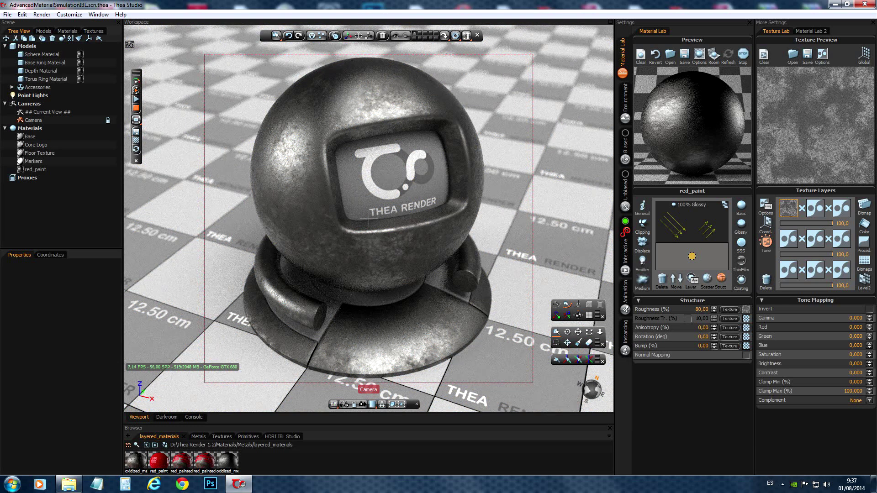
pyautogui.click(731, 311)
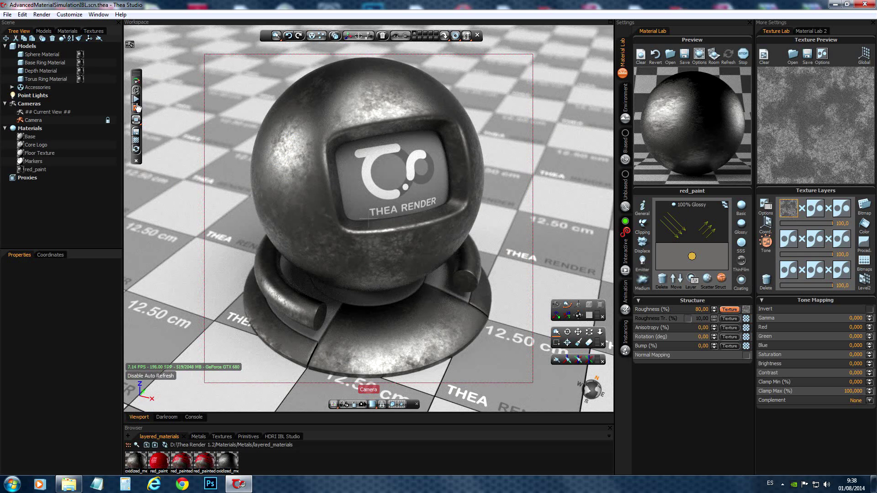
pyautogui.click(136, 108)
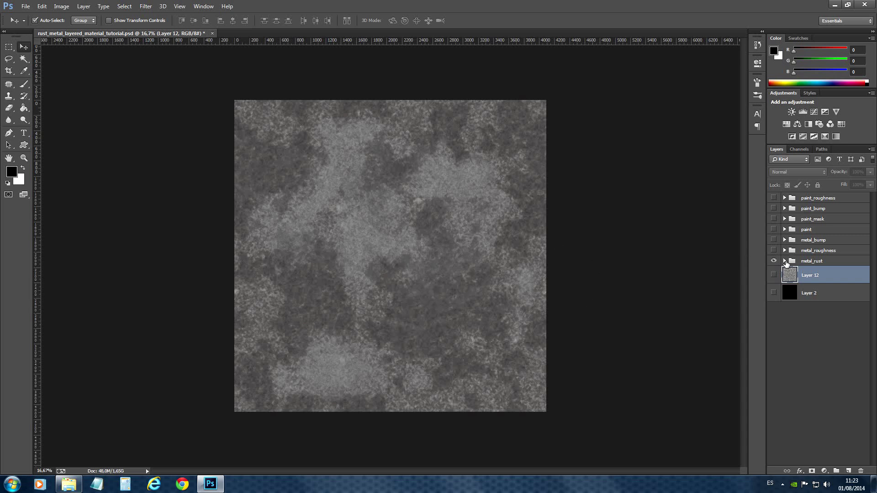
# Turn on Layer 5 copy 2, Layer 2 copy 3, Layer 4, Layer 2 copy 2, Layer 3 and Layer 4 copy
pyautogui.click(785, 261)
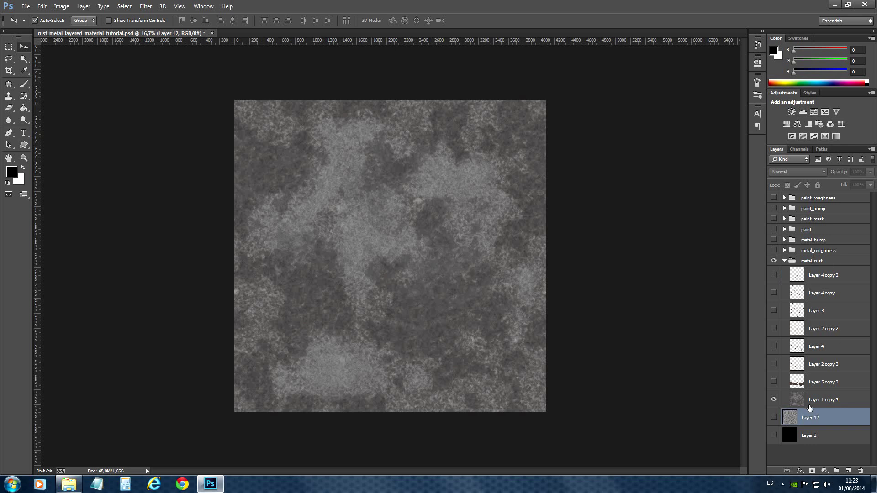
pyautogui.click(774, 383)
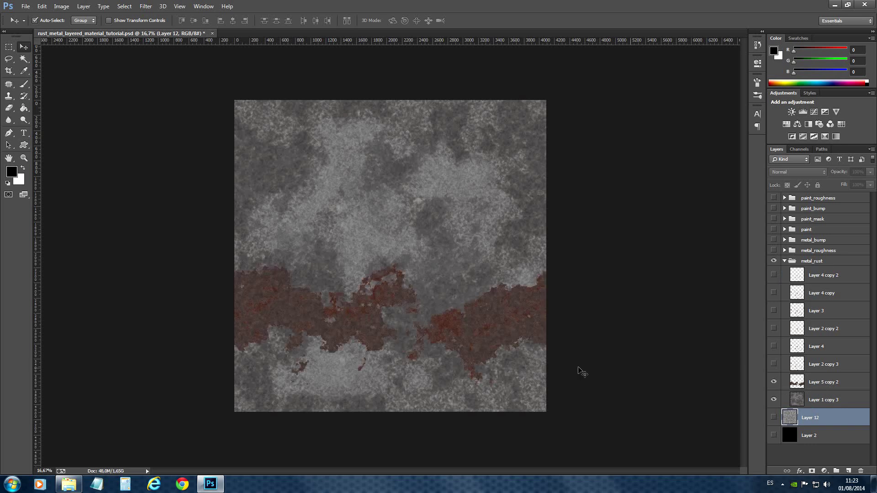
pyautogui.click(774, 365)
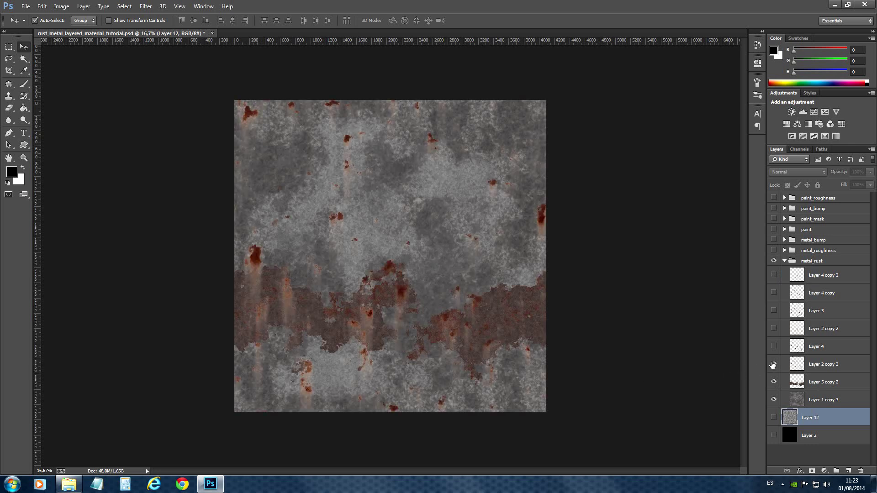
pyautogui.click(774, 346)
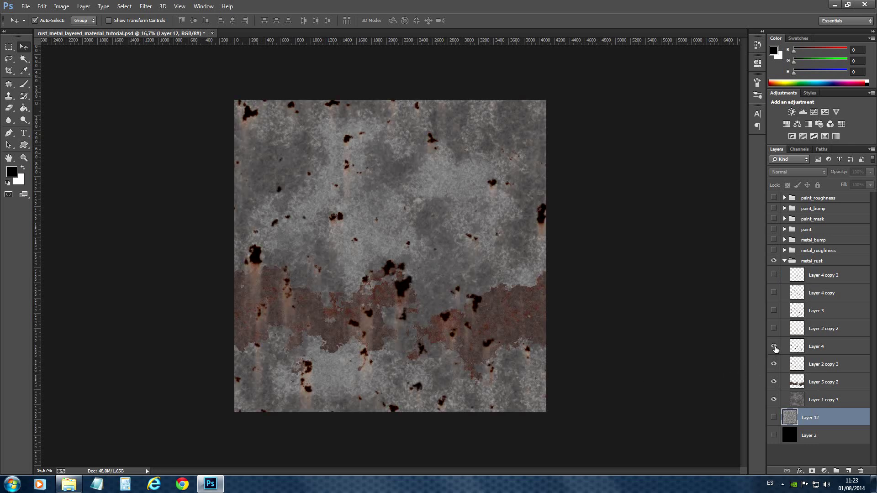
pyautogui.click(774, 364)
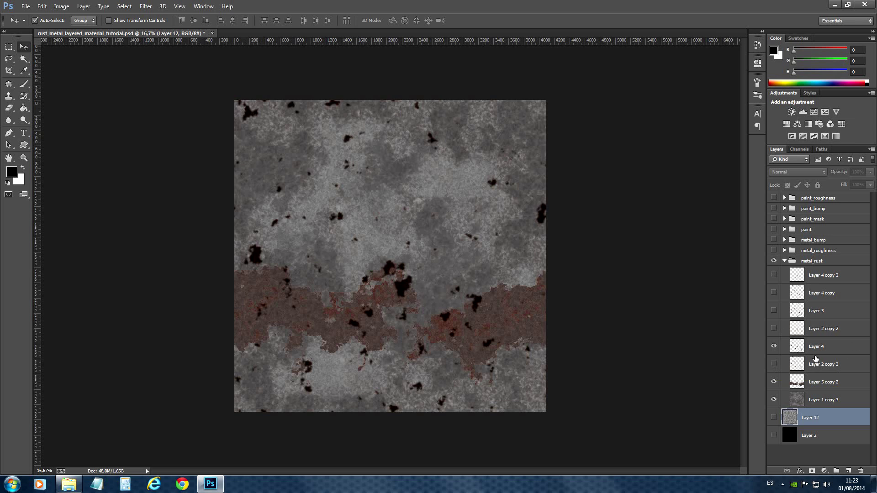
pyautogui.click(774, 328)
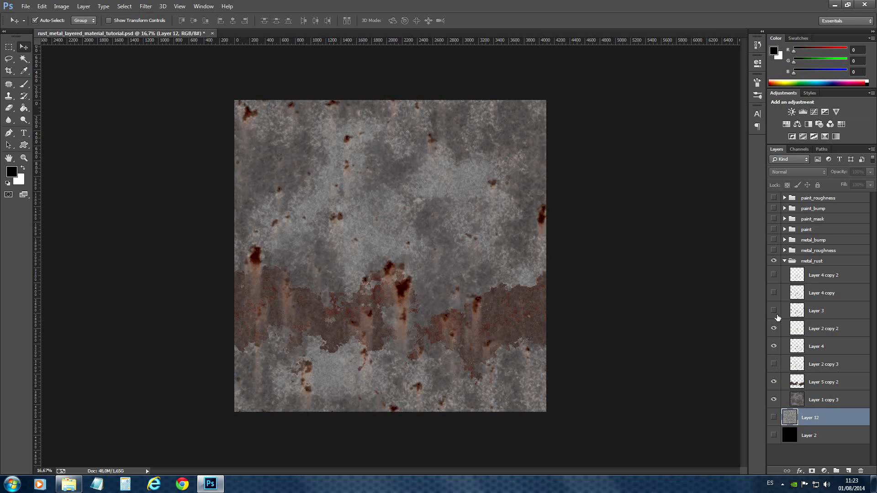
pyautogui.click(774, 364)
pyautogui.click(774, 311)
pyautogui.click(774, 293)
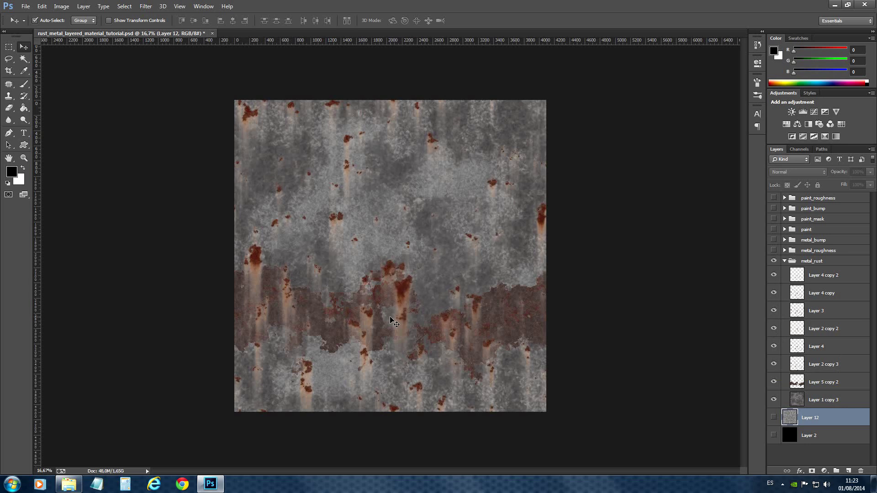
# Zoom in on the rust texture and hide Layer 4 copy 2
pyautogui.keyDown('alt'); pyautogui.scroll(1, 402, 324); pyautogui.keyUp('alt')
pyautogui.keyDown('alt'); pyautogui.scroll(3, 402, 324); pyautogui.keyUp('alt')
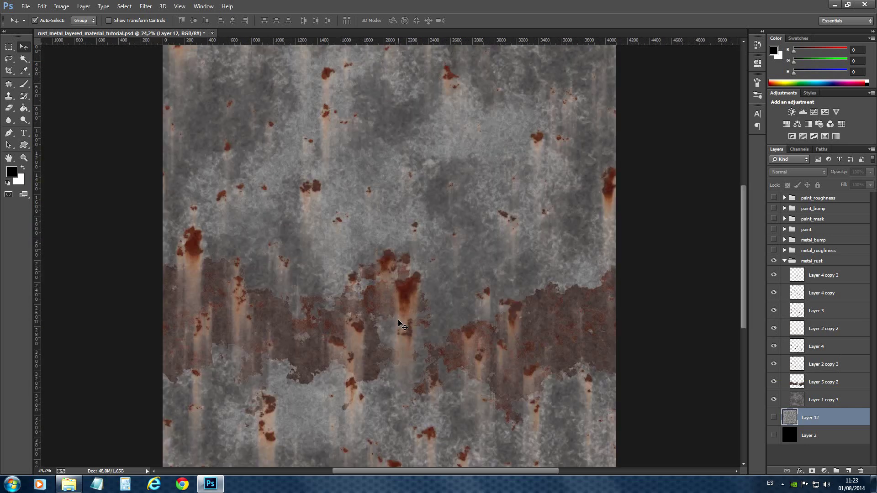
pyautogui.keyDown('alt'); pyautogui.scroll(5, 365, 252); pyautogui.keyUp('alt')
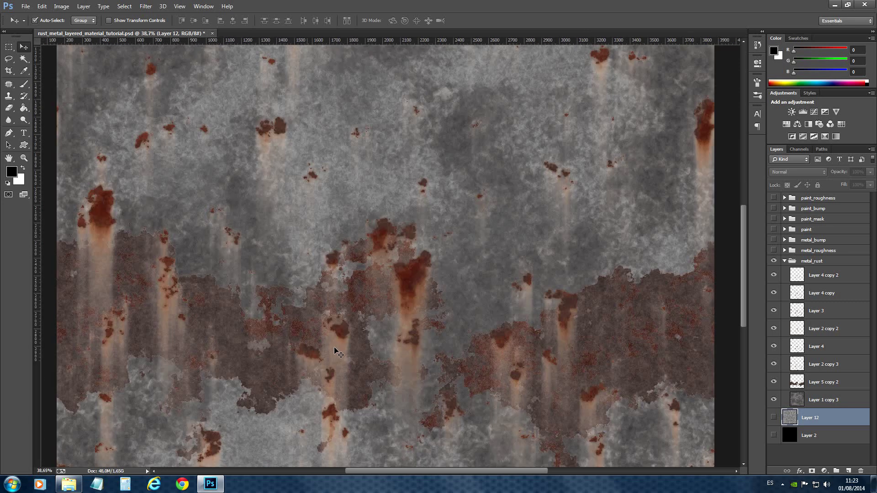
pyautogui.keyDown('alt'); pyautogui.scroll(1, 413, 343); pyautogui.keyUp('alt')
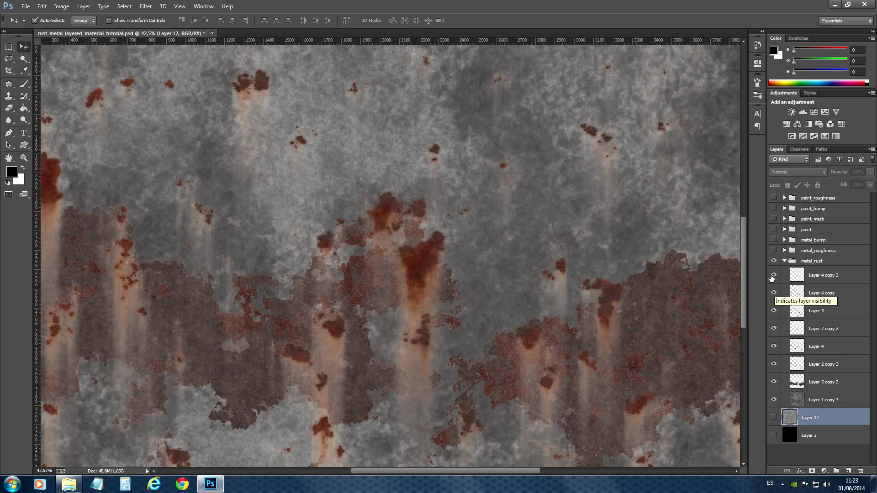
pyautogui.click(774, 275)
# Hide Layer 4 copy, Layer 2 copy 2, Layer 4, Layer 2 copy 3 and Layer 1 copy 3, selecting Layer 5 copy 2
pyautogui.click(773, 292)
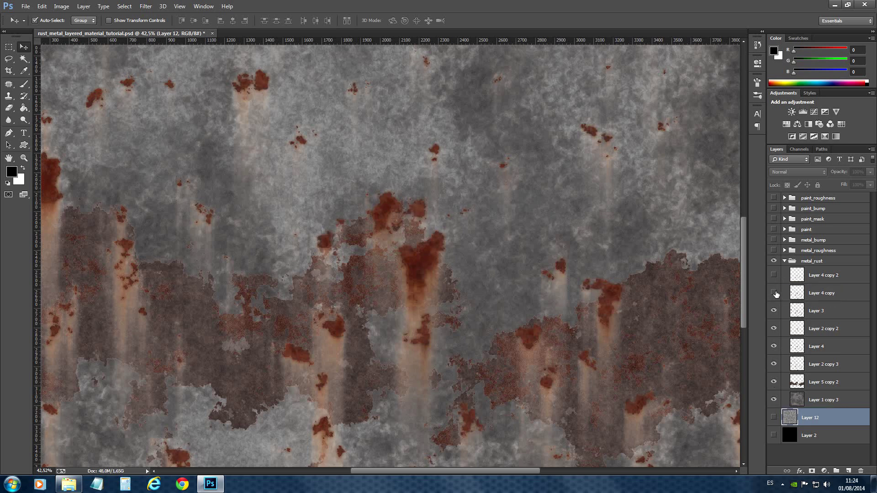
pyautogui.click(774, 328)
pyautogui.click(774, 346)
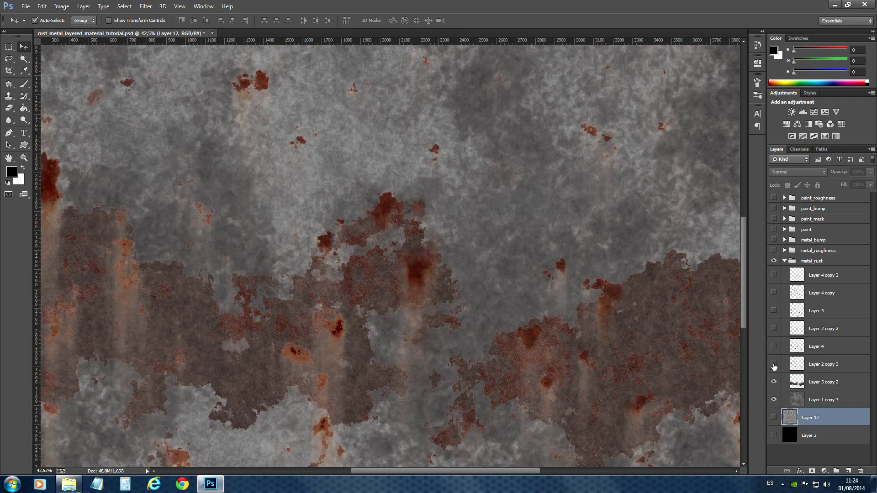
pyautogui.click(774, 364)
pyautogui.click(821, 383)
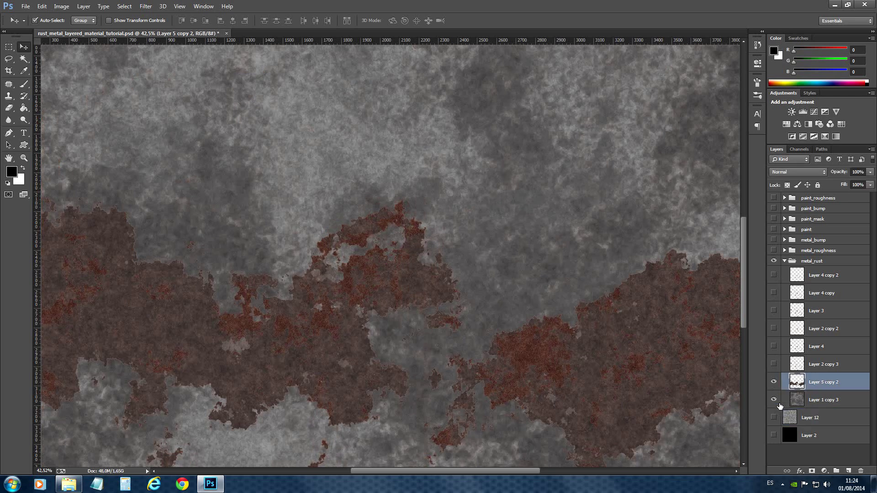
pyautogui.click(773, 401)
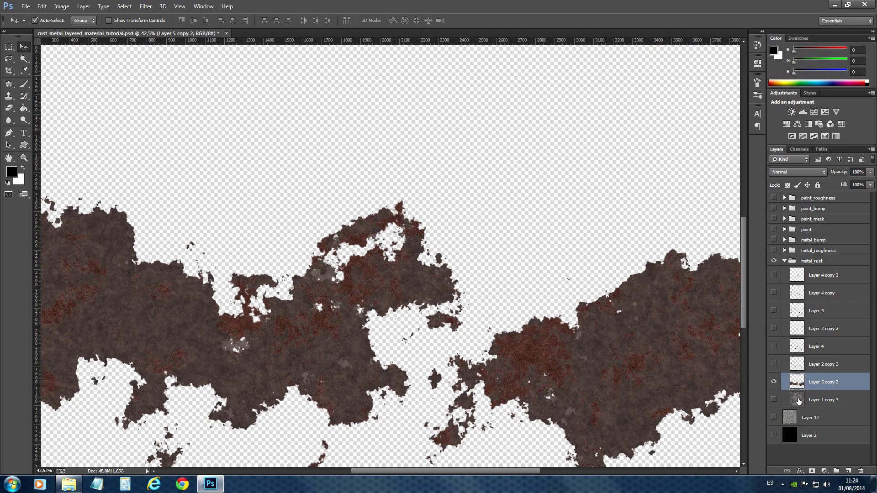
pyautogui.keyDown('alt'); pyautogui.scroll(-2, 396, 205); pyautogui.keyUp('alt')
pyautogui.keyDown('alt'); pyautogui.scroll(-1, 393, 201); pyautogui.keyUp('alt')
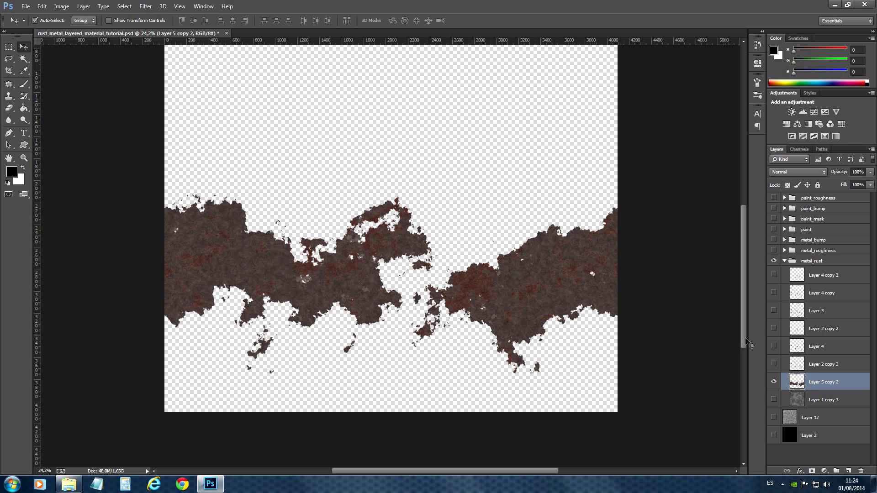
# Toggle Layer 2 copy 3, Layer 5 copy 2 and Layer 4 to compare the rust patch, drips and spots
pyautogui.click(774, 365)
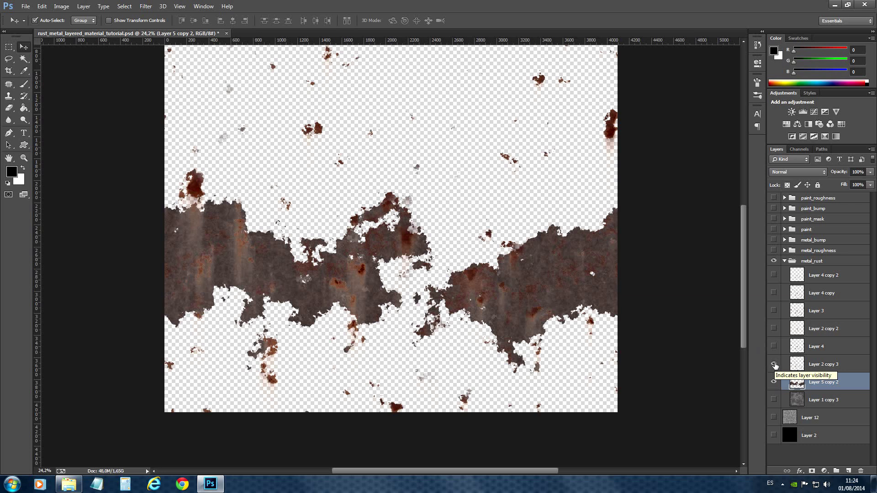
pyautogui.click(774, 382)
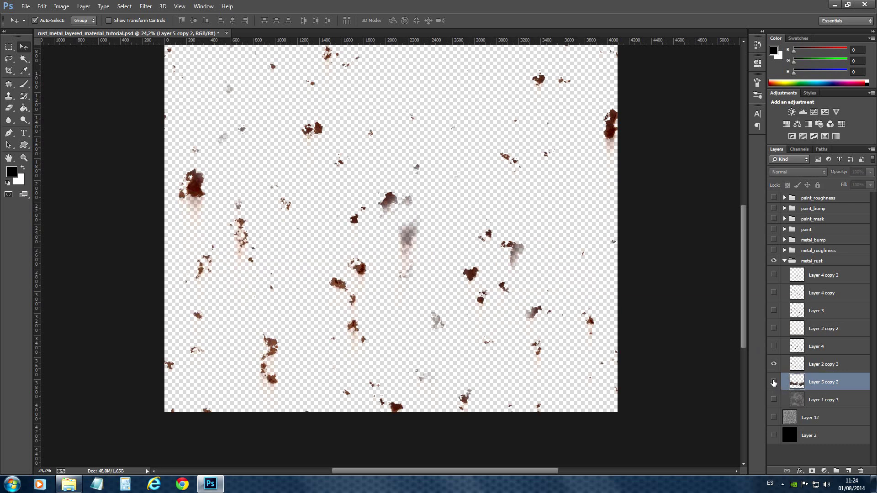
pyautogui.click(774, 346)
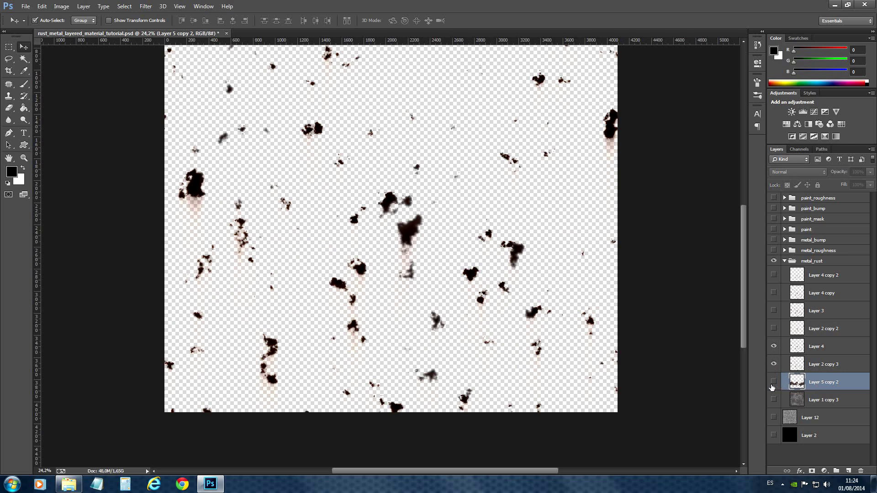
pyautogui.click(773, 382)
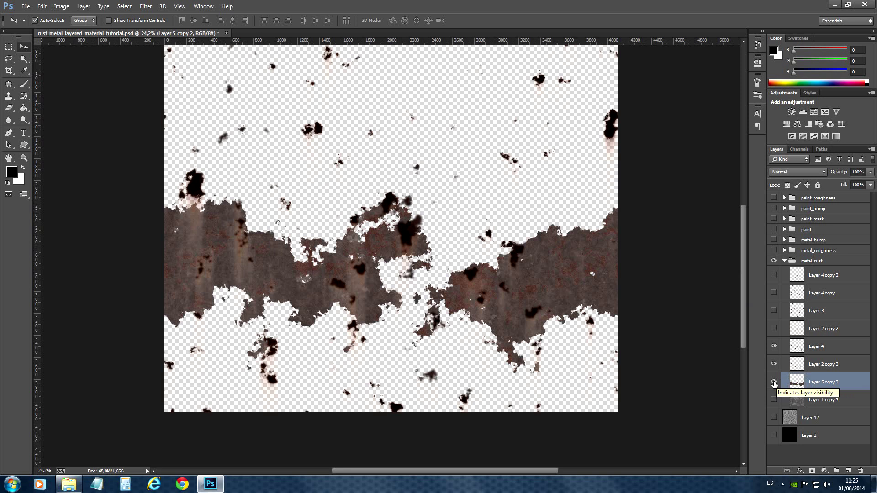
pyautogui.click(774, 383)
pyautogui.click(774, 364)
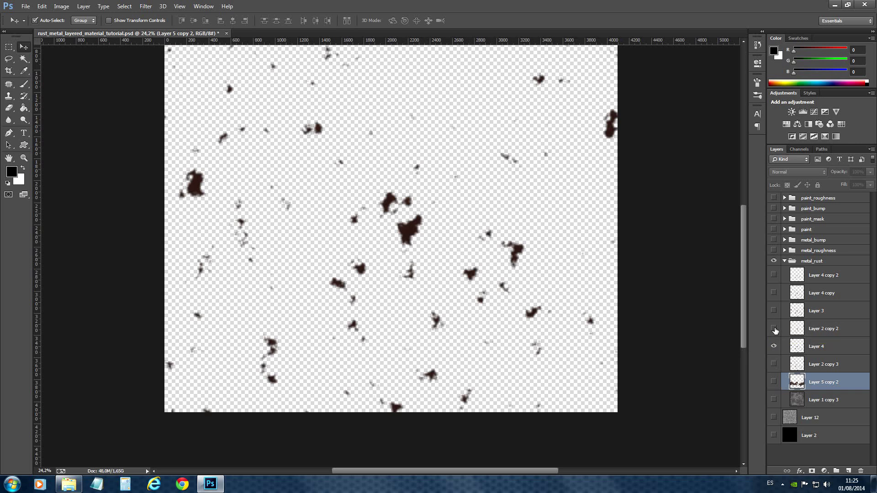
# Turn on Layer 2 copy 2, Layer 3, Layer 4 copy, Layer 4 copy 2, Layer 2 copy 3, Layer 5 copy 2 and Layer 1 copy 3
pyautogui.click(774, 329)
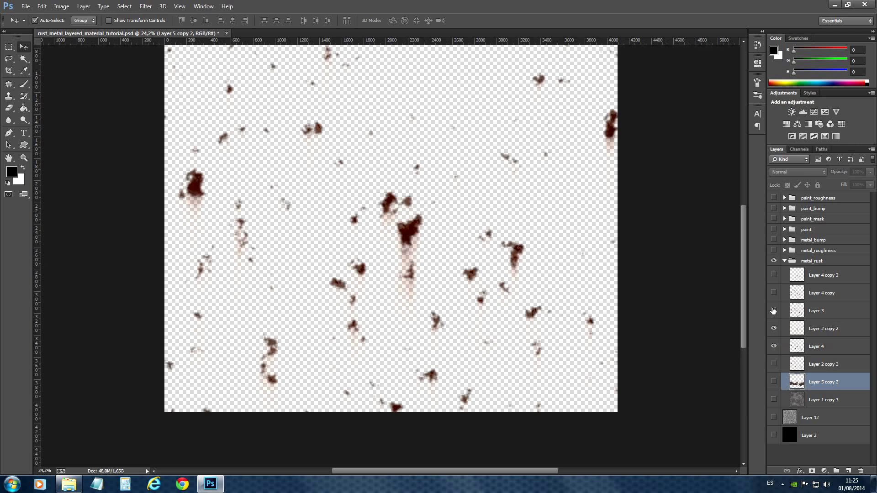
pyautogui.click(773, 310)
pyautogui.click(774, 293)
pyautogui.click(774, 275)
pyautogui.click(774, 364)
pyautogui.click(774, 382)
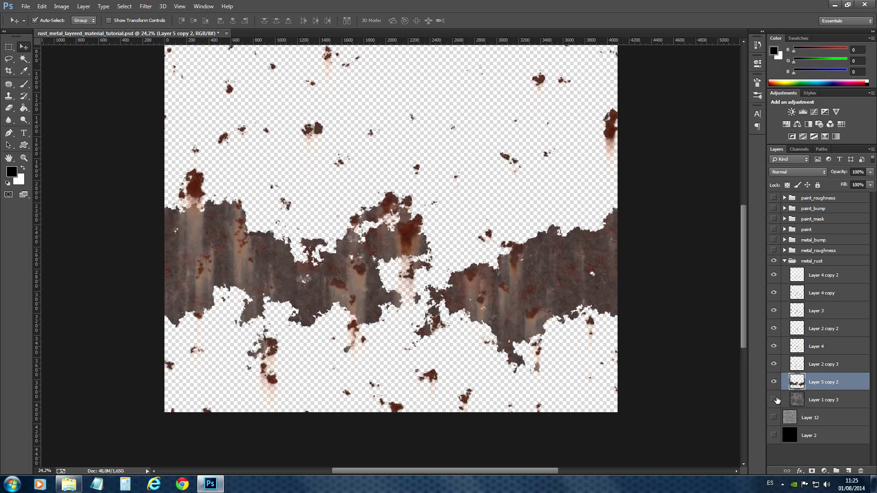
pyautogui.click(774, 400)
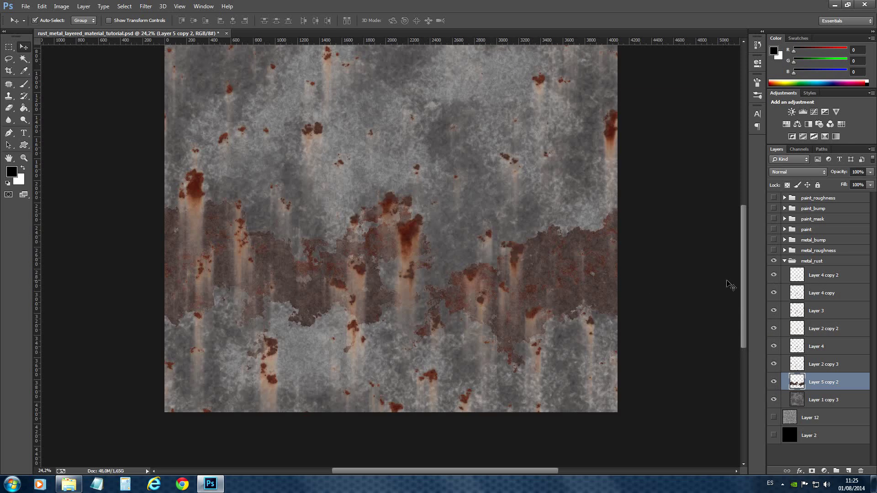
pyautogui.moveTo(744, 285); pyautogui.dragTo(740, 260)
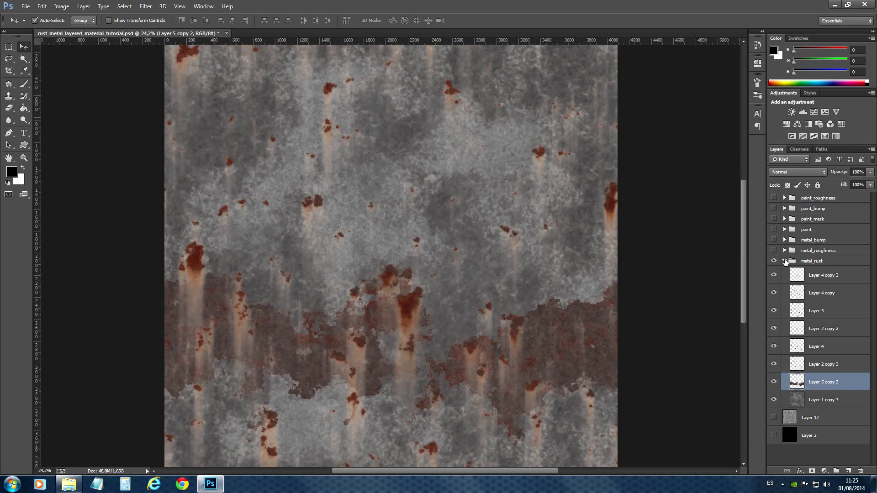
# Collapse and hide metal_rust, then show and expand the metal_roughness group
pyautogui.click(785, 261)
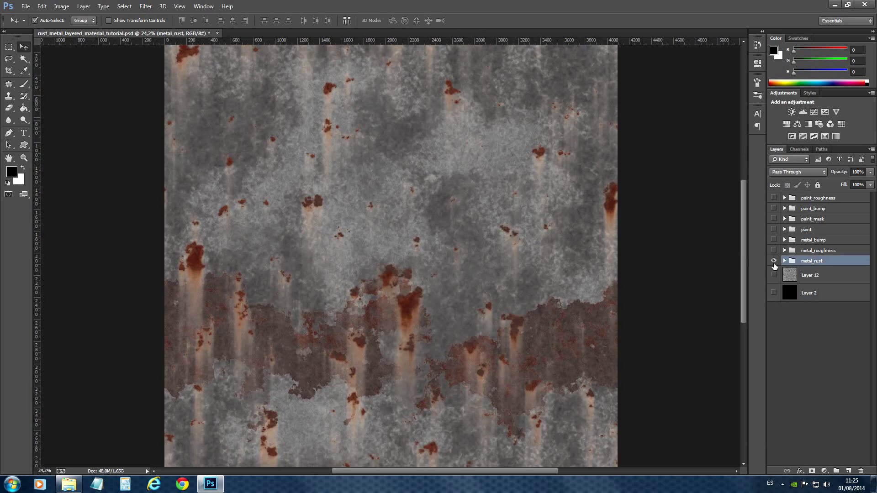
pyautogui.click(773, 260)
pyautogui.click(773, 250)
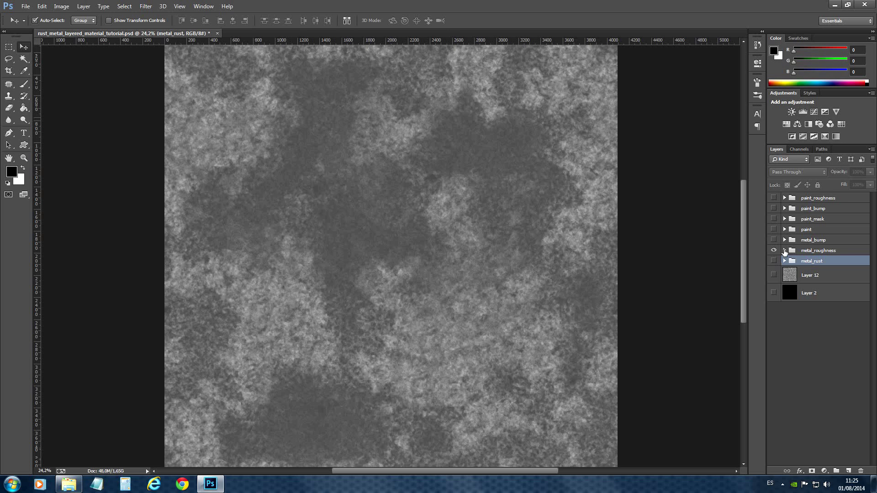
pyautogui.click(785, 251)
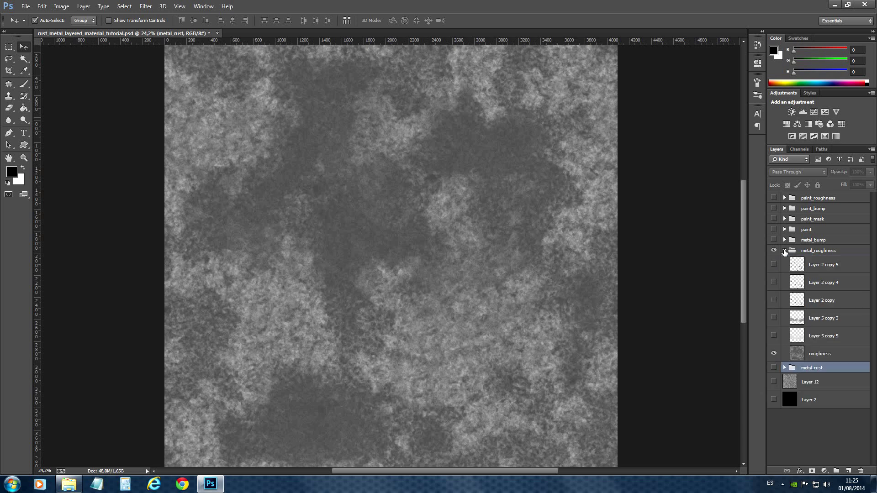
# Turn on Layer 5 copy 5, Layer 5 copy 3, Layer 2 copy, Layer 2 copy 4 and Layer 2 copy 5
pyautogui.click(774, 336)
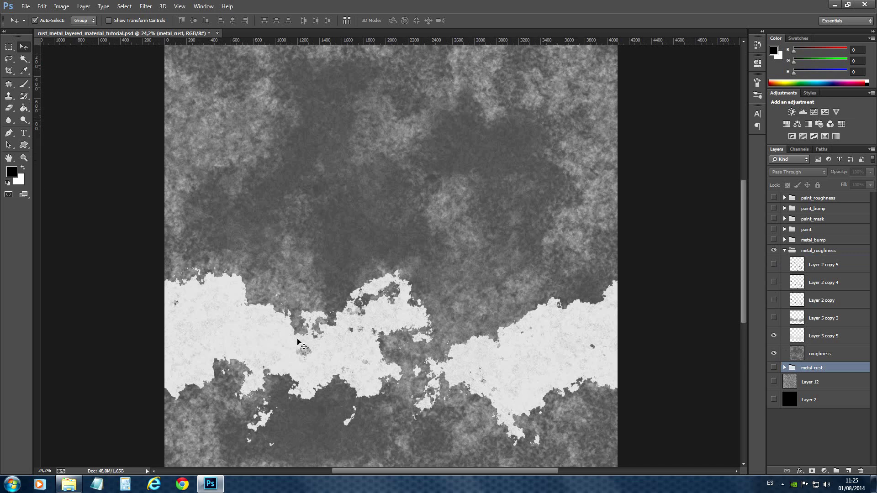
pyautogui.click(774, 319)
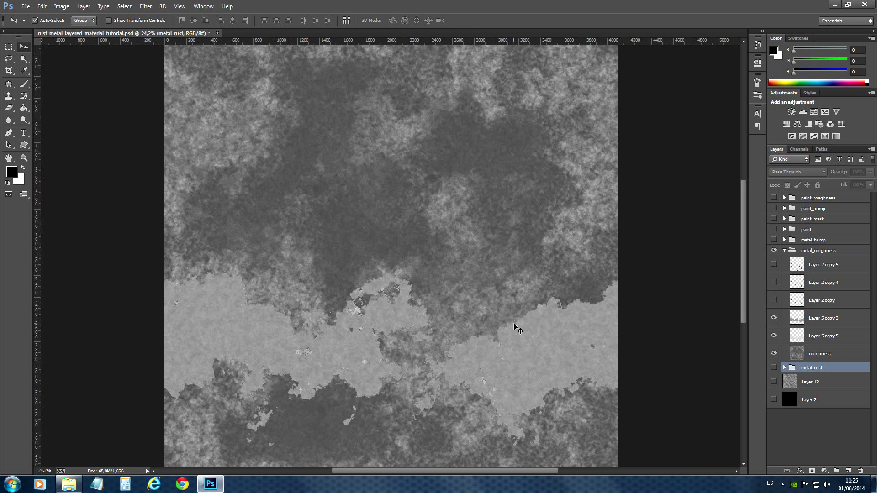
pyautogui.click(774, 301)
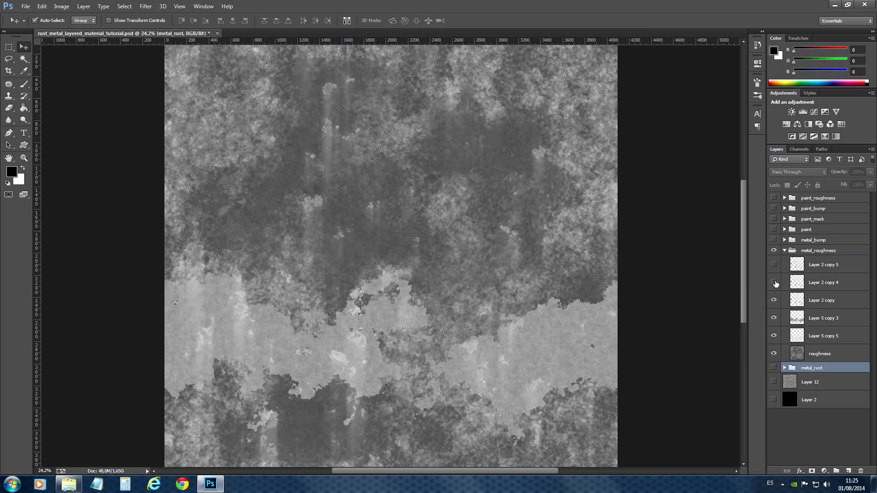
pyautogui.click(775, 282)
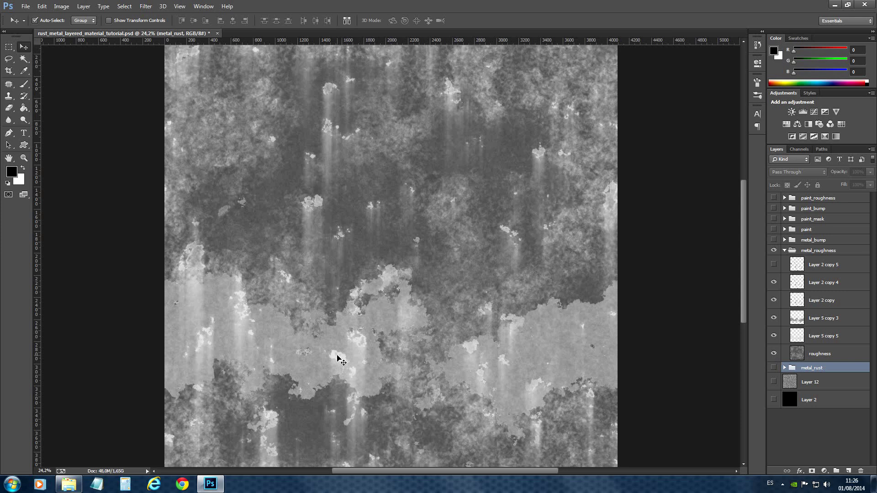
pyautogui.click(774, 265)
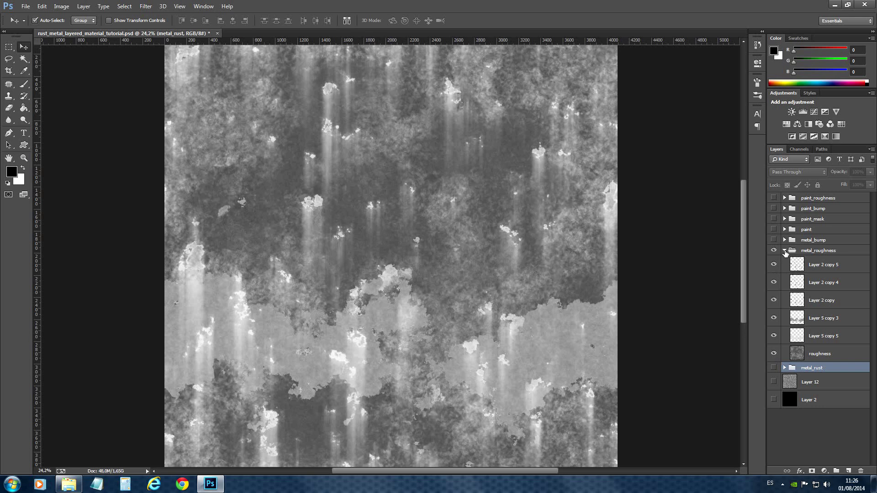
# Collapse and hide metal_roughness, and show the metal_rust colour texture again
pyautogui.click(785, 251)
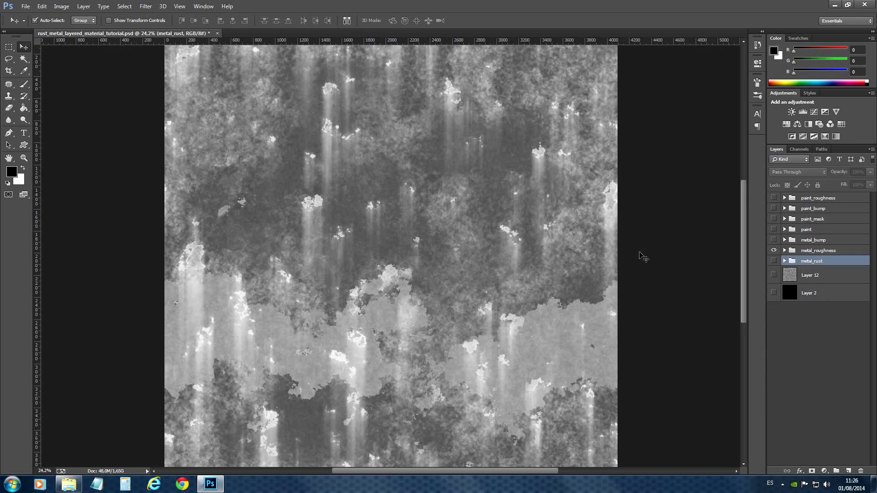
pyautogui.click(774, 251)
pyautogui.click(774, 260)
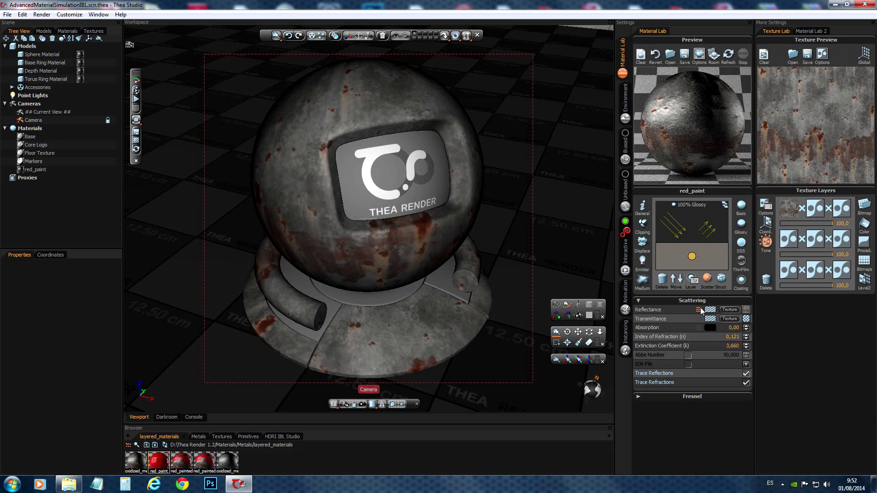
# Return Material Lab from Struct to Scatter, then run and stop an interactive render of the rusty sphere
pyautogui.click(721, 278)
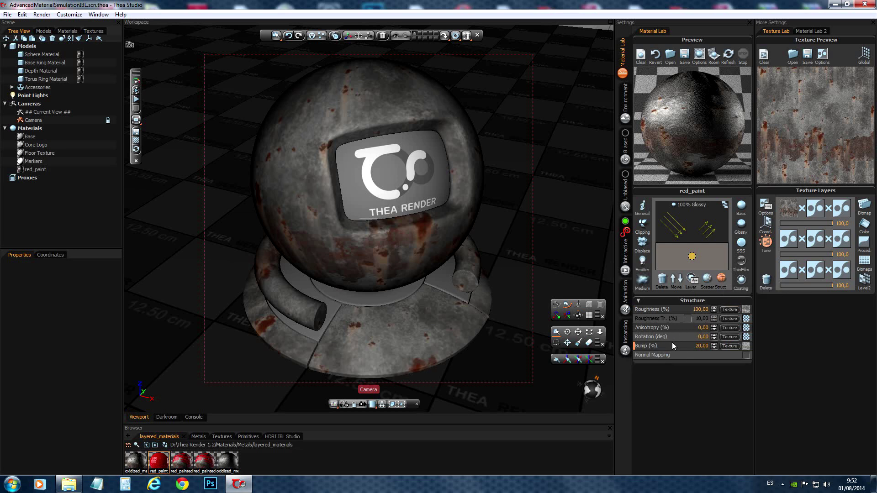
pyautogui.click(709, 282)
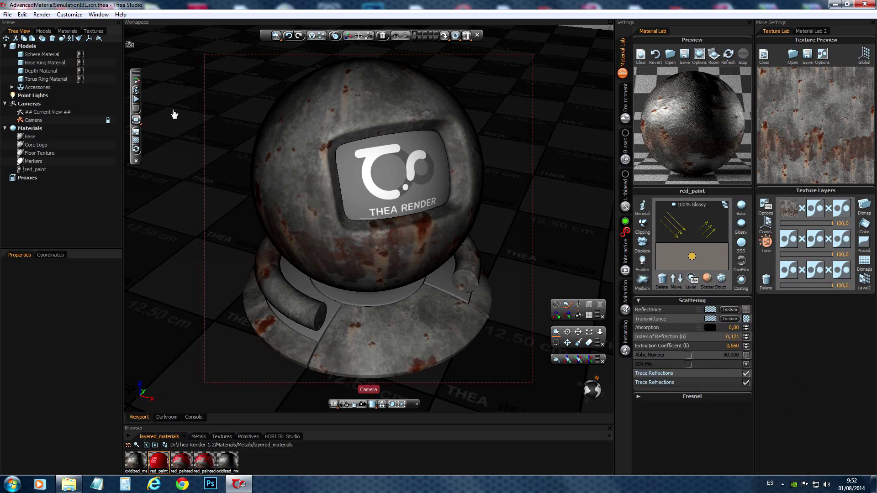
pyautogui.click(136, 99)
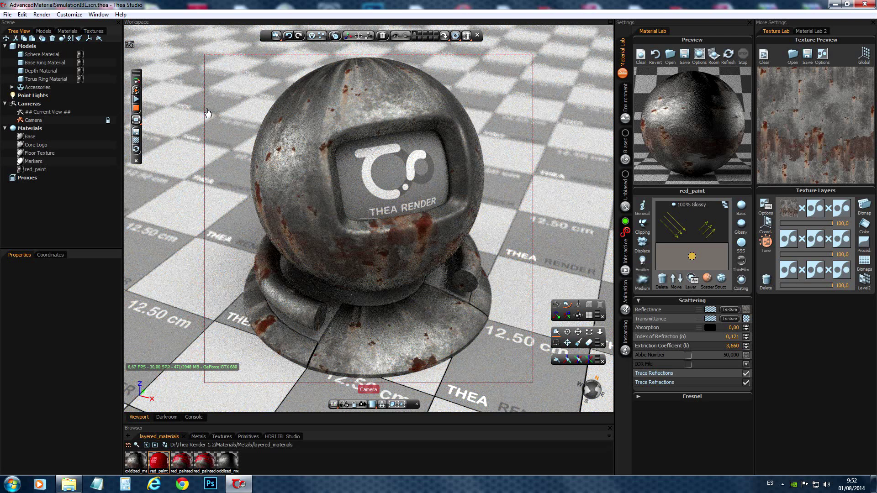
pyautogui.click(137, 108)
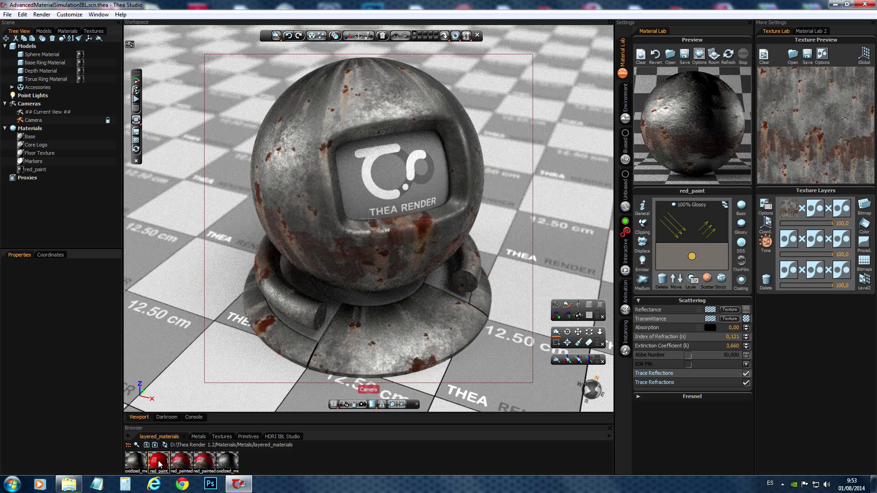
# Drag red_paint from the Browser into the layer diagram and move it to the top
pyautogui.moveTo(159, 464); pyautogui.dragTo(706, 256)
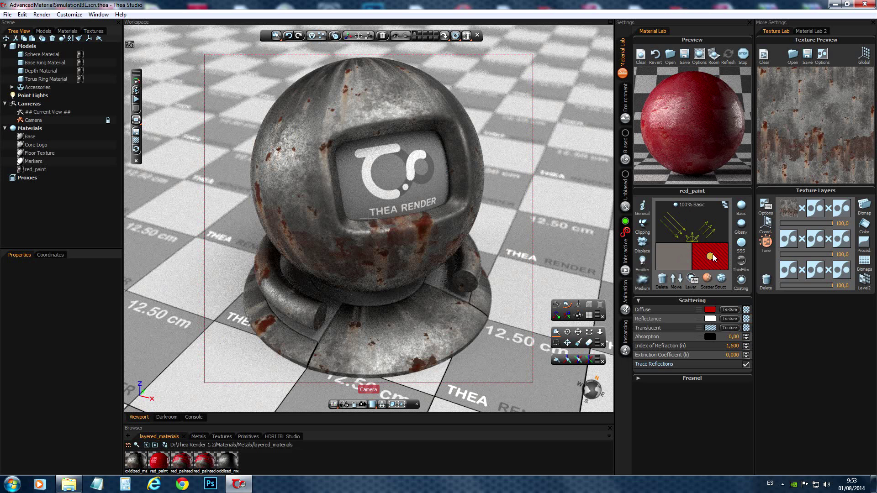
pyautogui.click(673, 279)
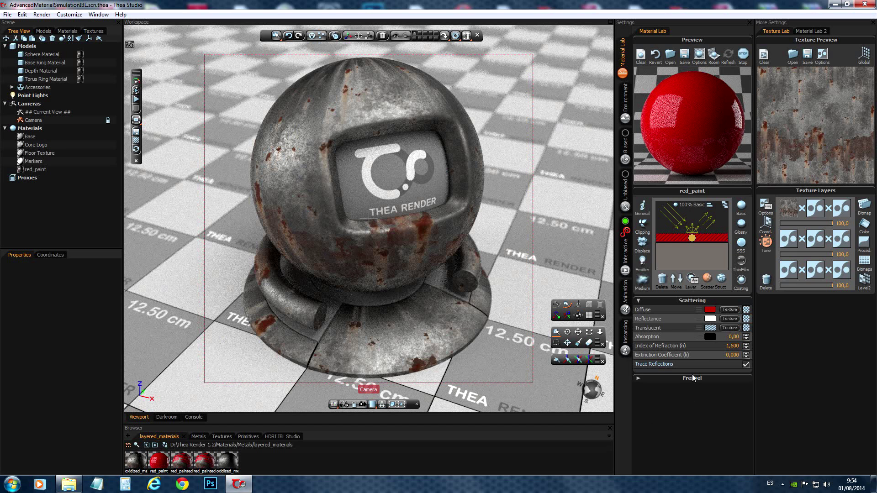
# Show the red_paint layer's properties with Weight at 100%
pyautogui.click(692, 279)
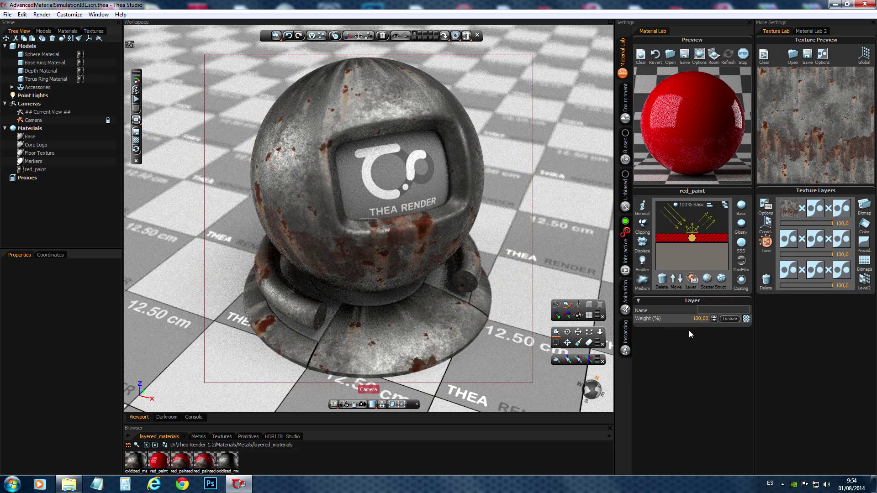